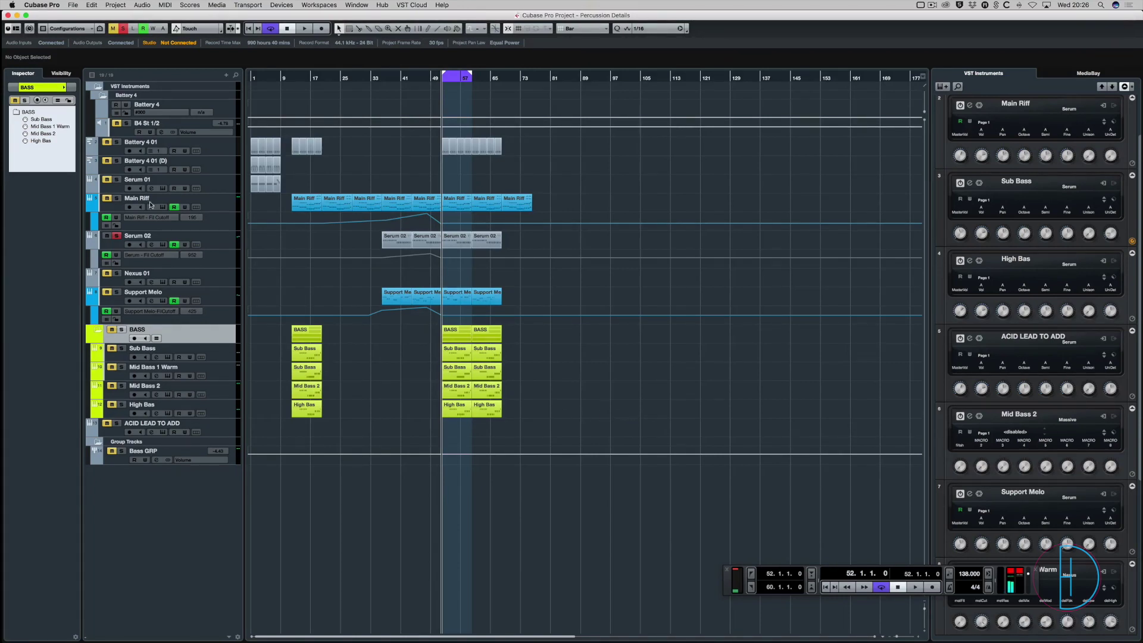
Select the Serum 02 instrument track in the Percussion Details project's track list.
click(224, 240)
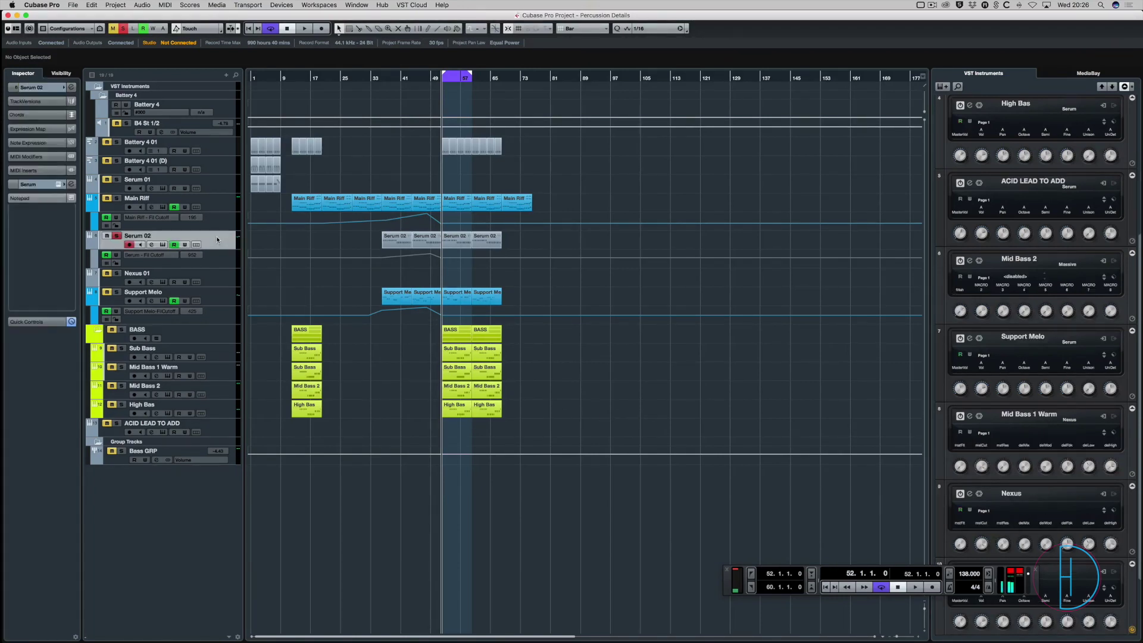
Open the Serum 02 editor, enlarge its interface zoom, and reposition the window.
click(60, 184)
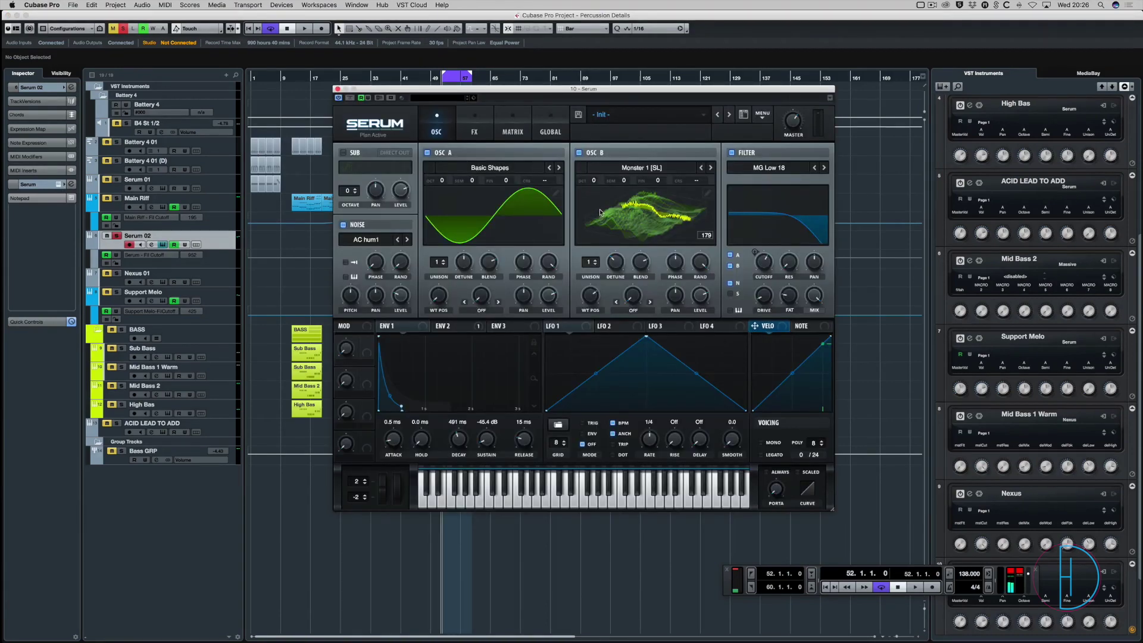
click(372, 125)
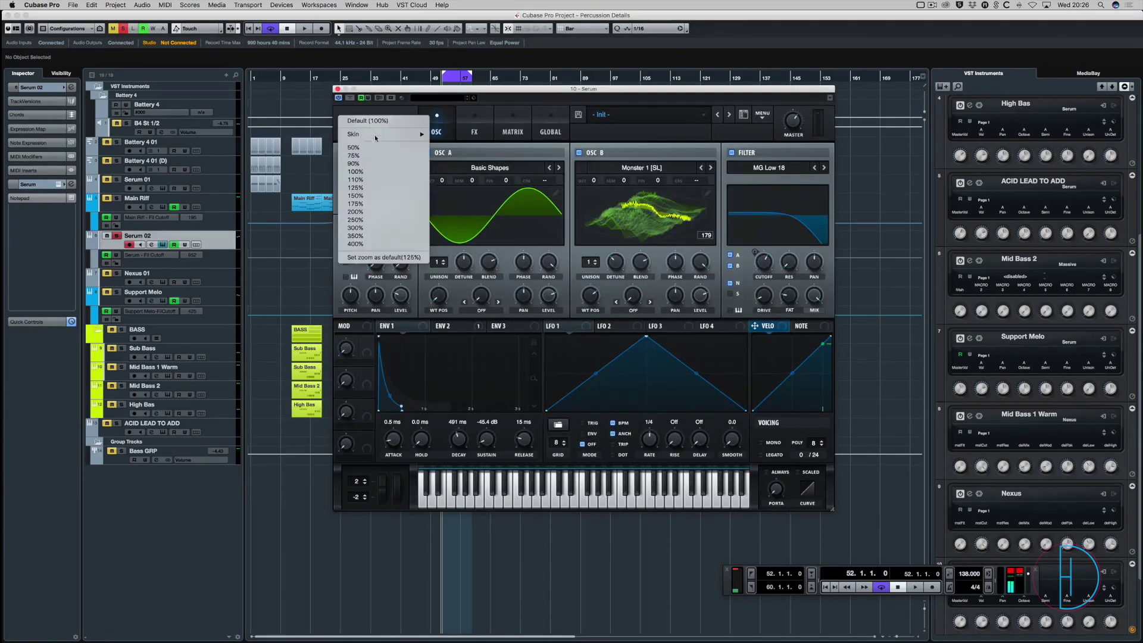
click(393, 204)
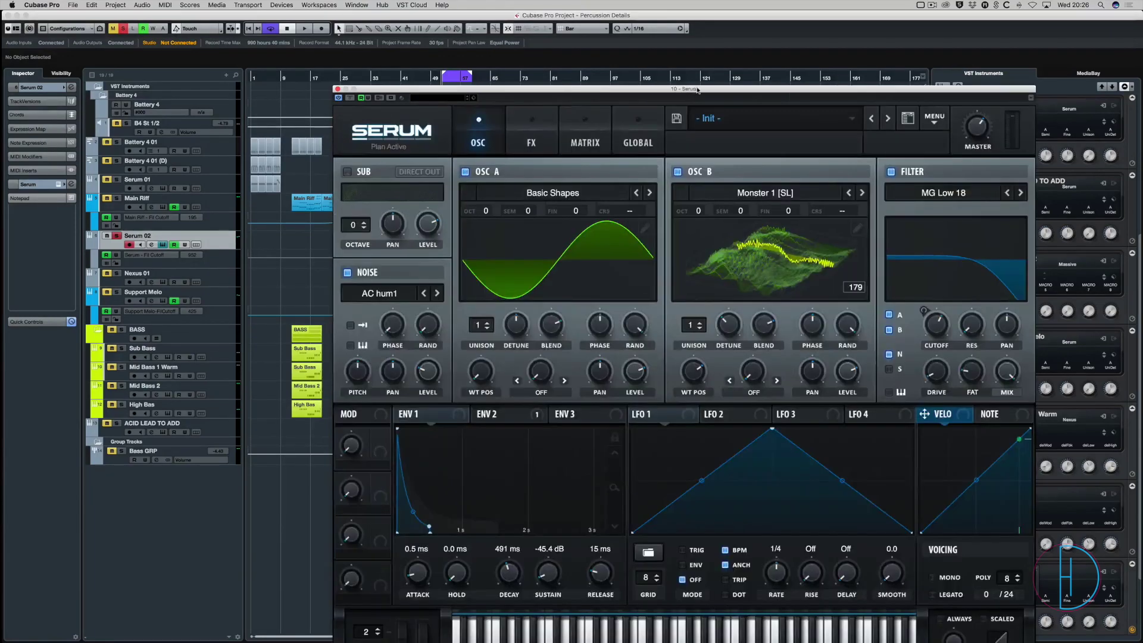
drag(693, 90, 552, 22)
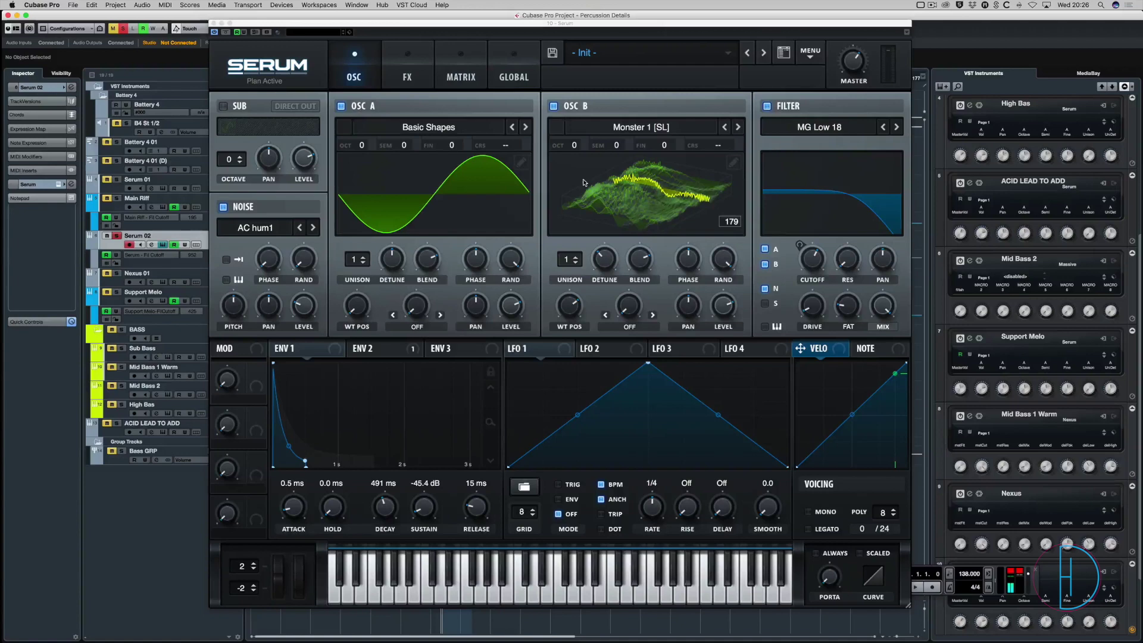
Solo the Main Riff track instead and listen to it in playback.
click(117, 198)
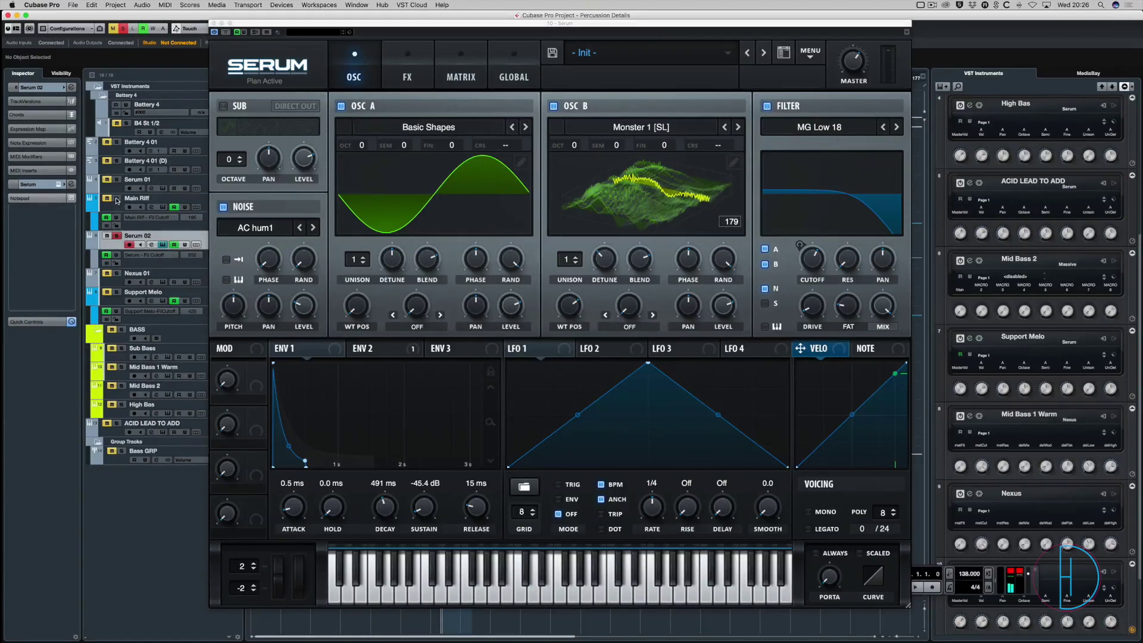
click(117, 236)
key(space)
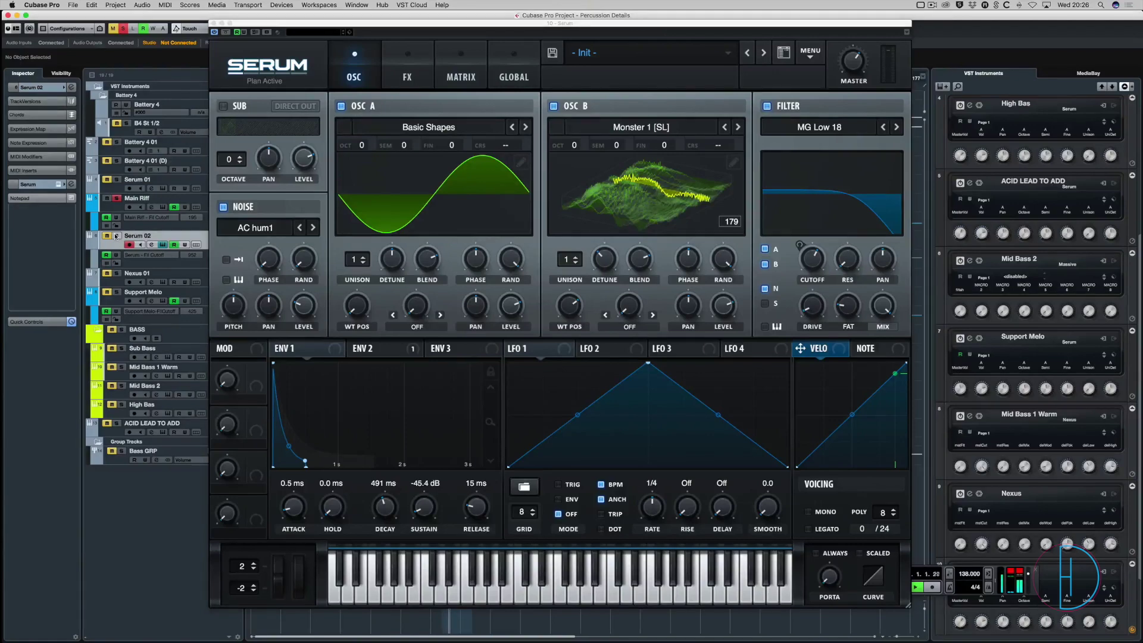
key(space)
Solo Serum 02 again, unsolo Main Riff, and audition Serum 02 alone.
click(117, 236)
click(117, 198)
key(space)
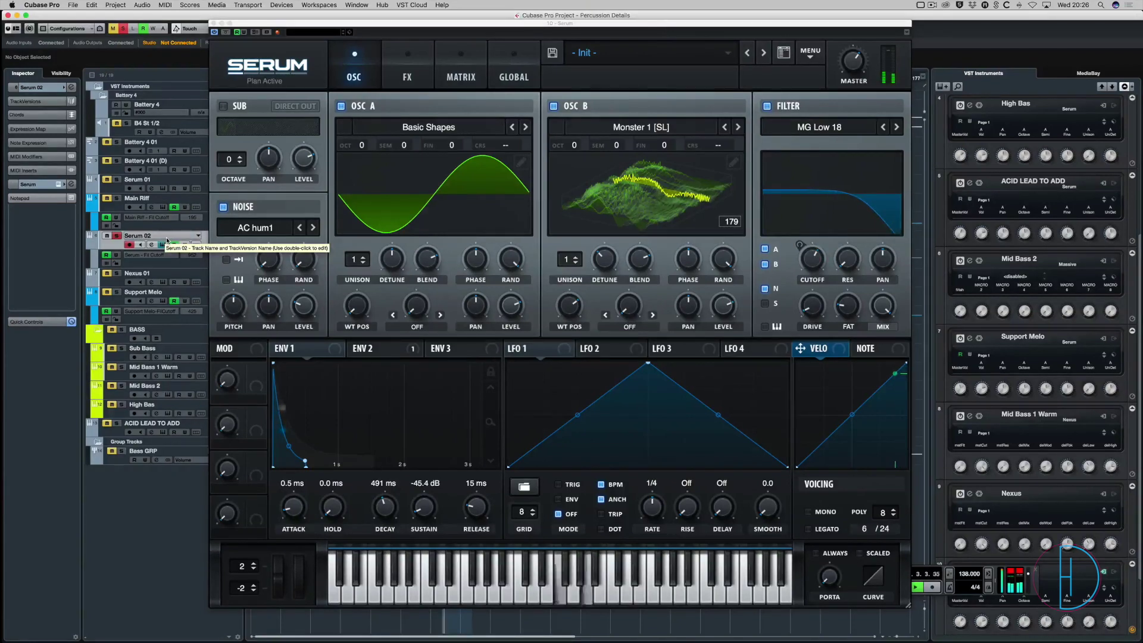
key(space)
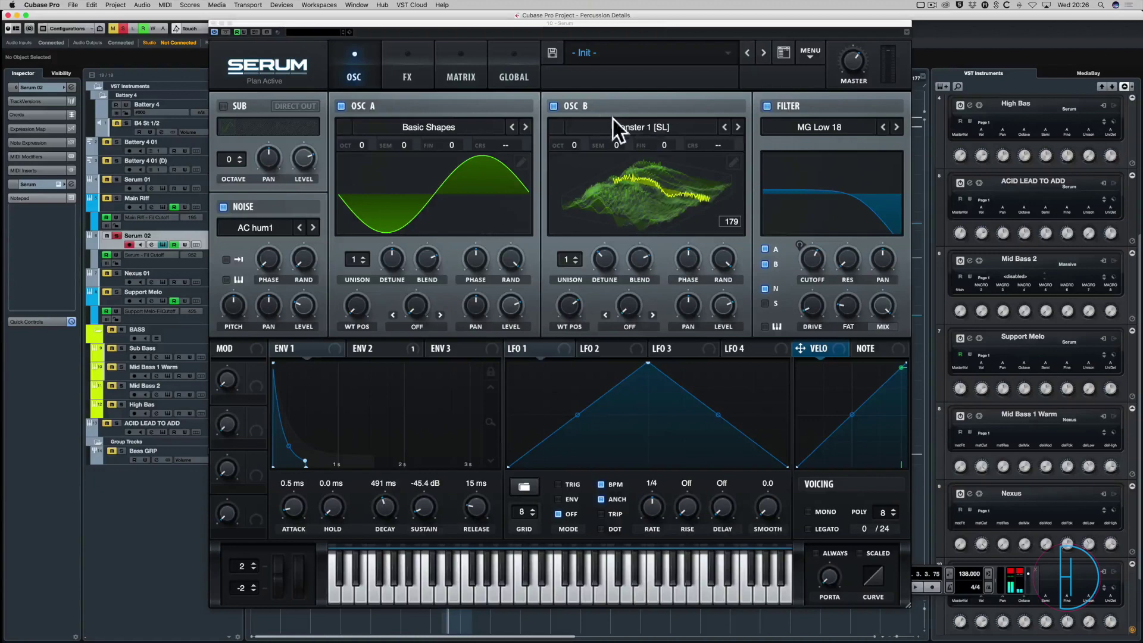
click(700, 130)
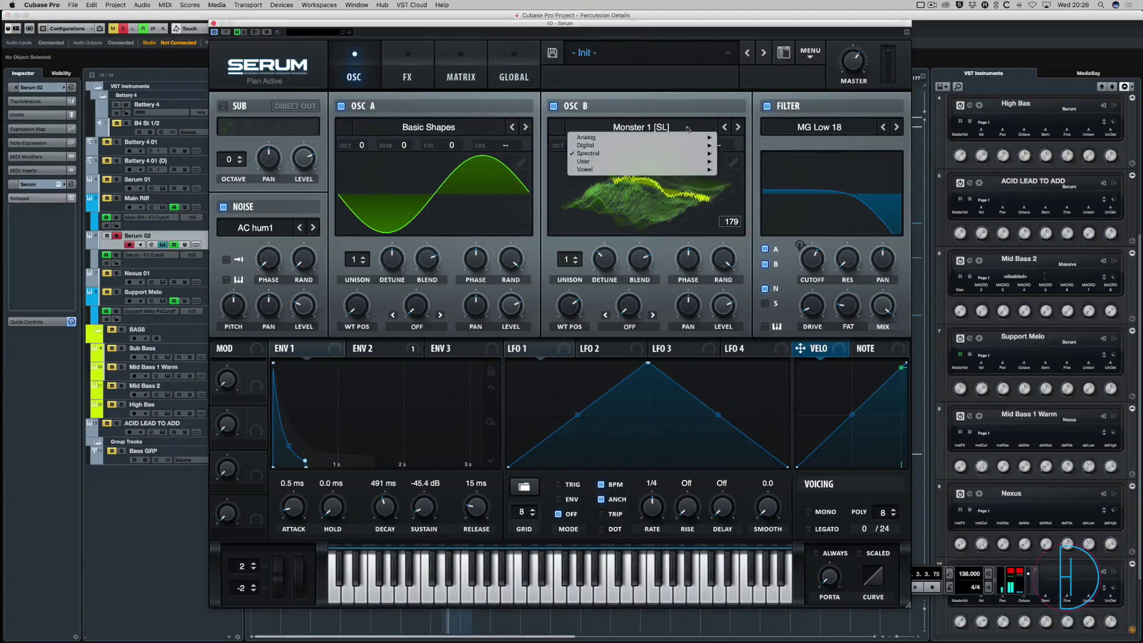
mouse_move(706, 154)
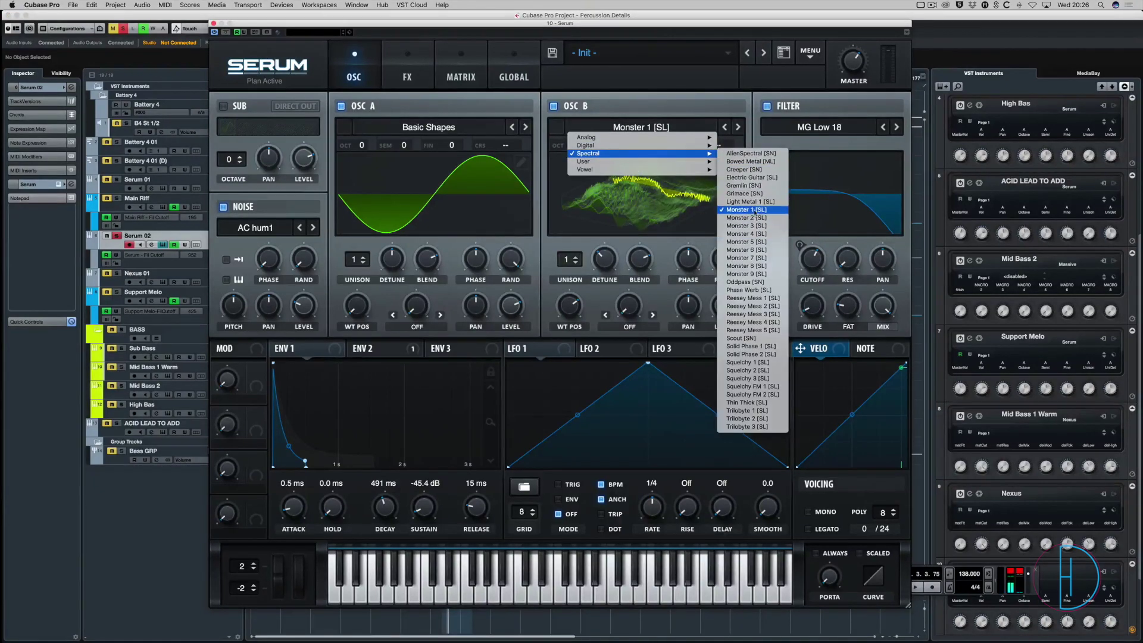
click(701, 87)
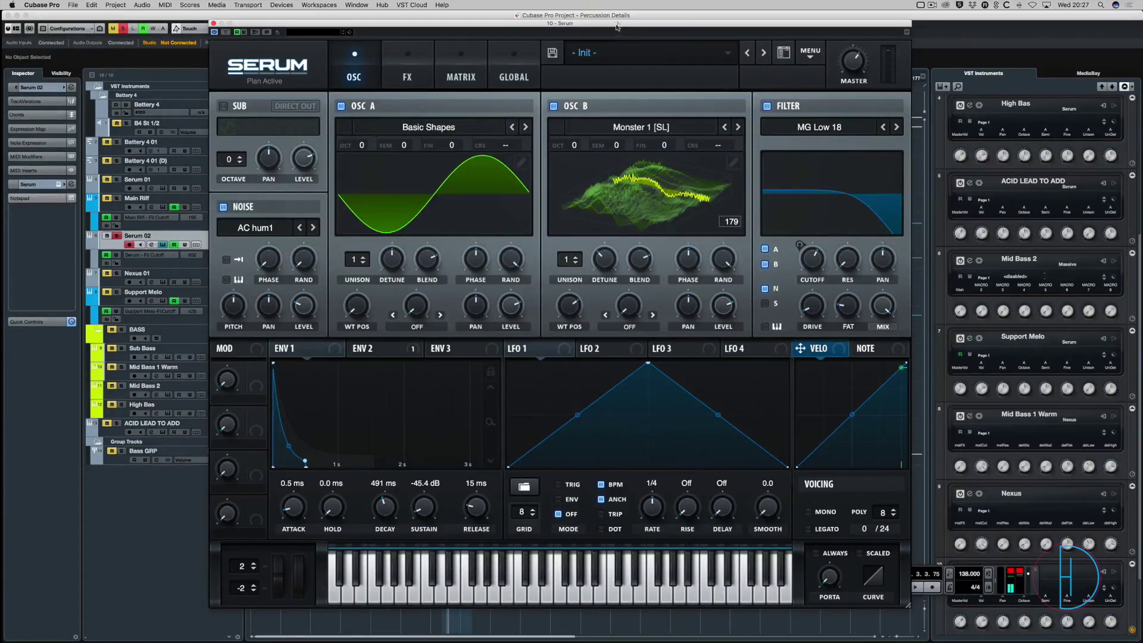
drag(606, 21, 551, 12)
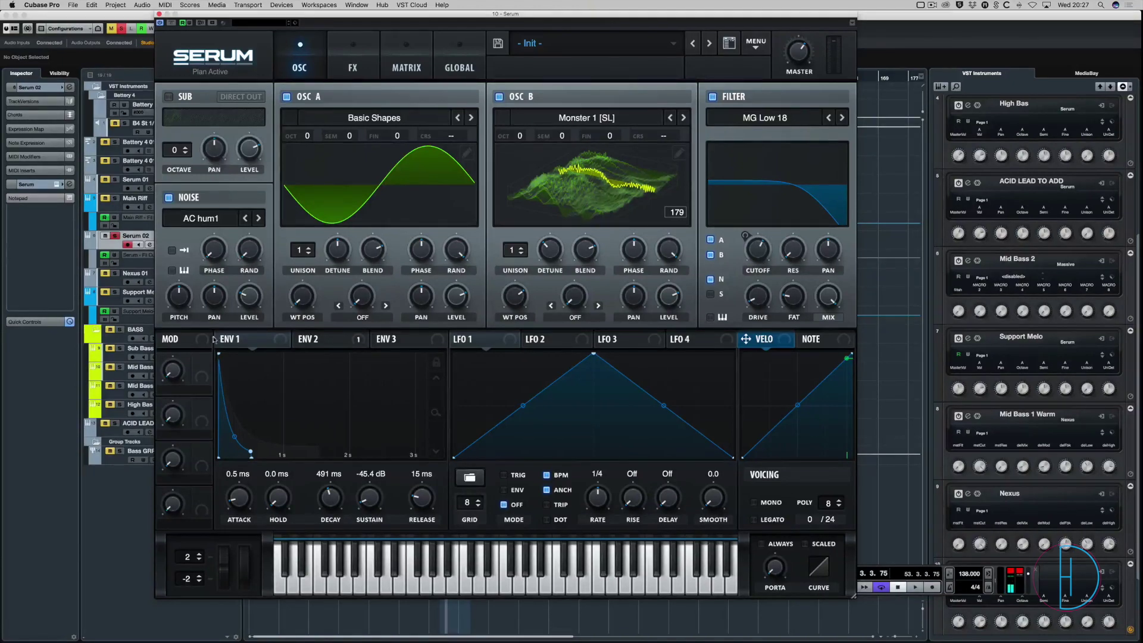
Route ENV 2 (1.53 s decay, 11.94% sustain) to cutoff and noise into the filter, comparing noise on/off.
click(317, 339)
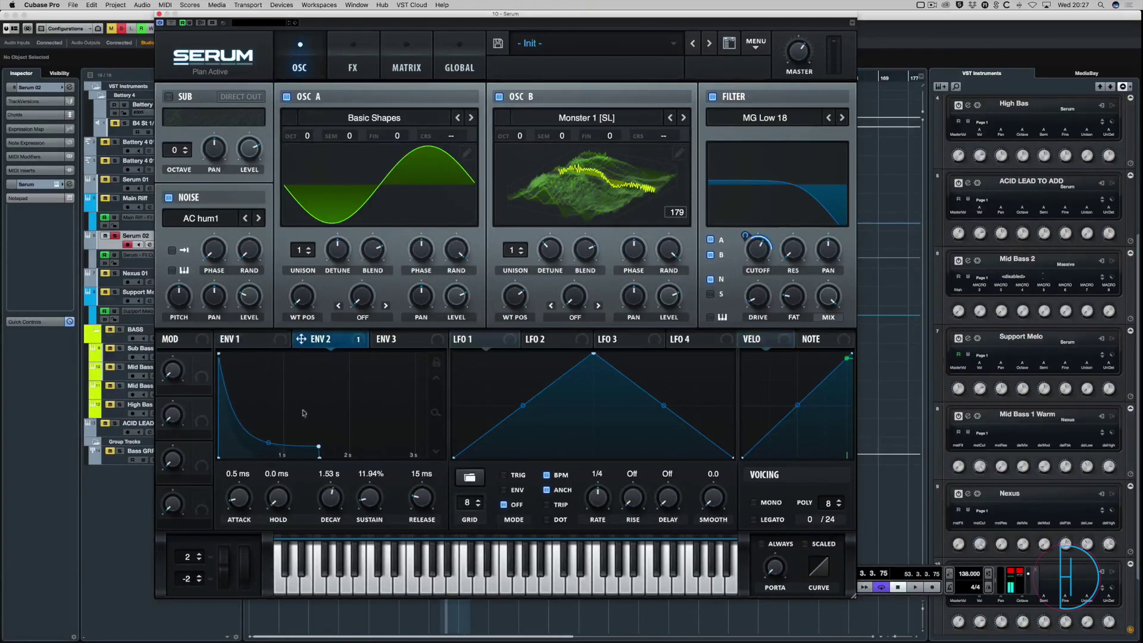
click(711, 281)
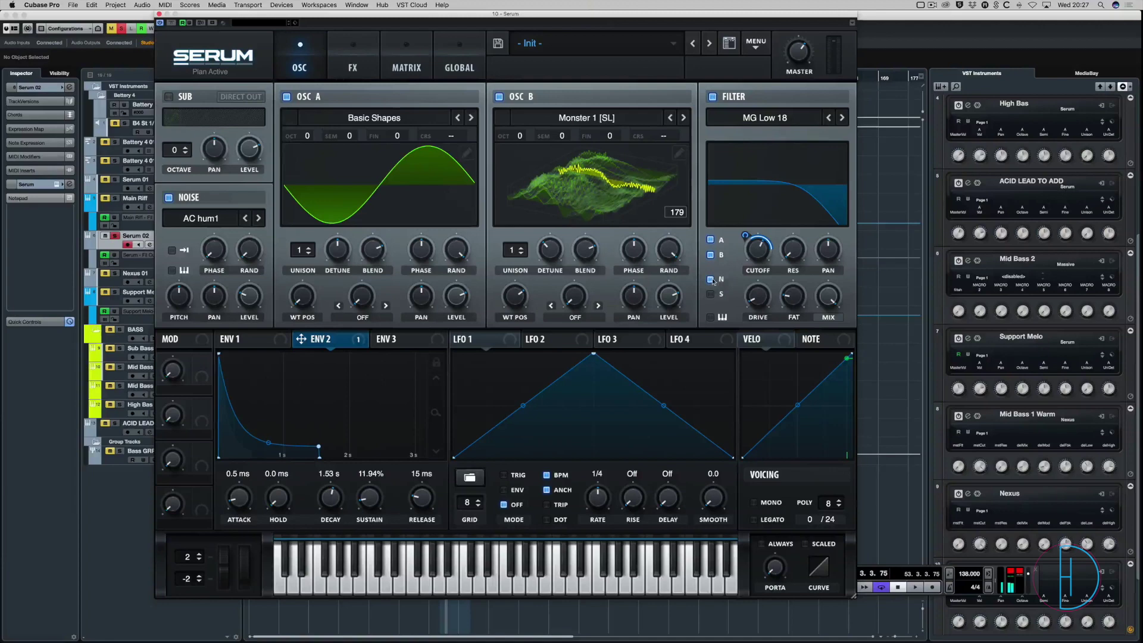
key(space)
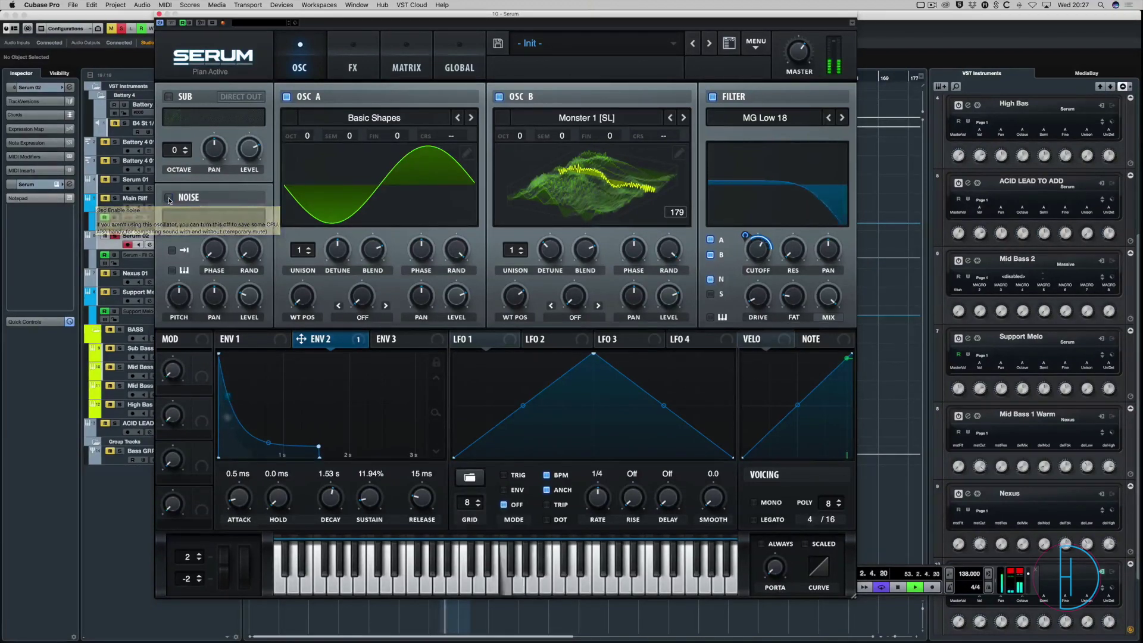
click(169, 198)
click(169, 199)
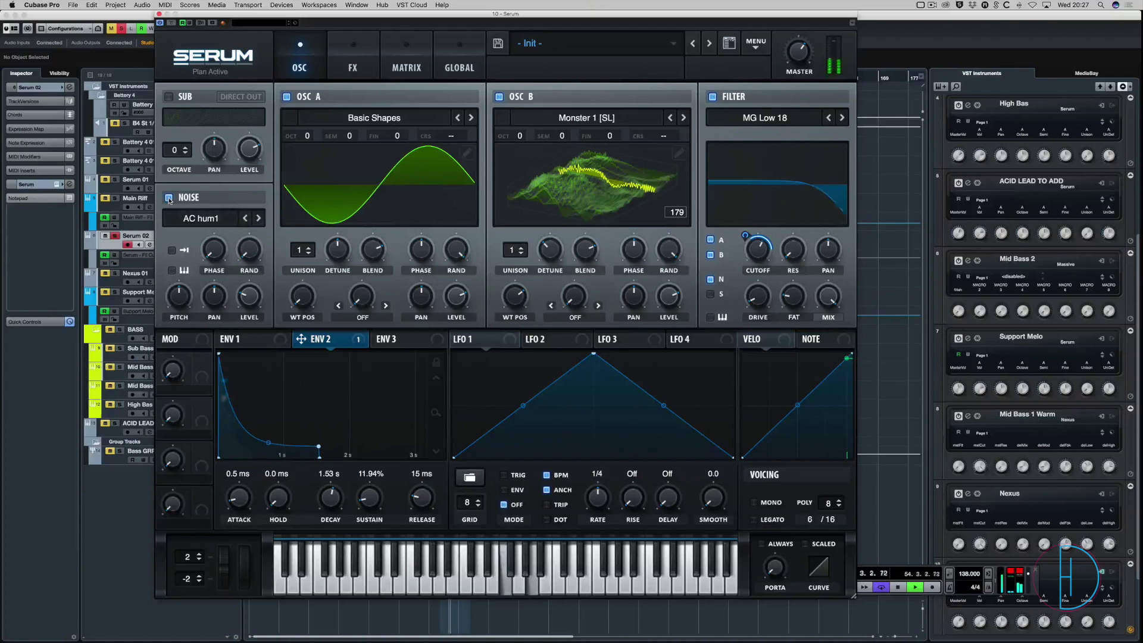
click(169, 198)
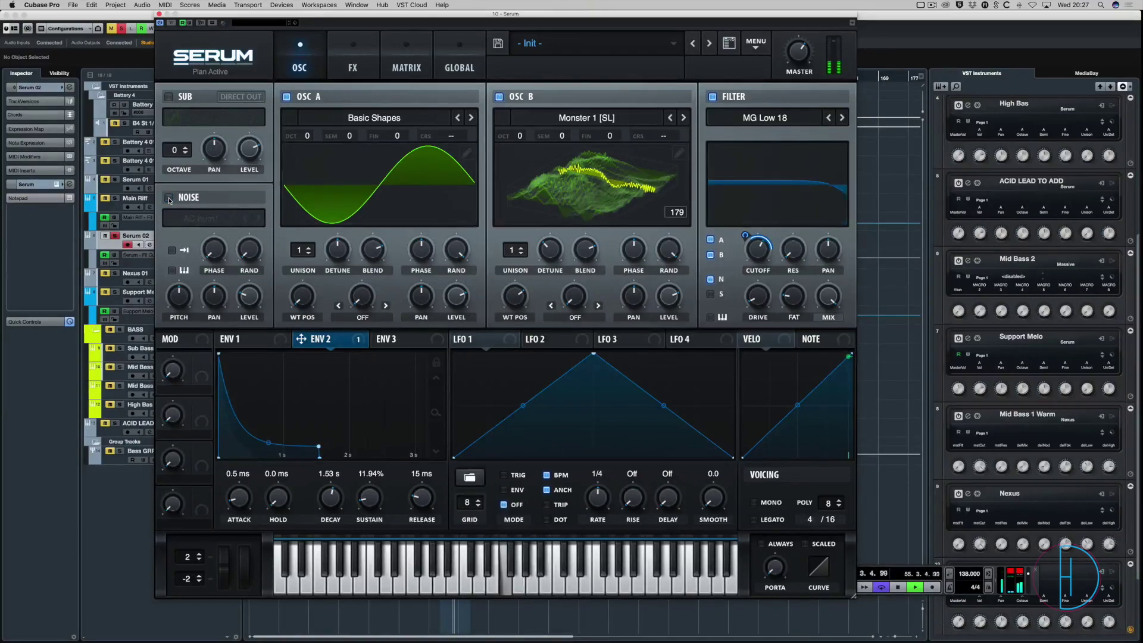
click(169, 199)
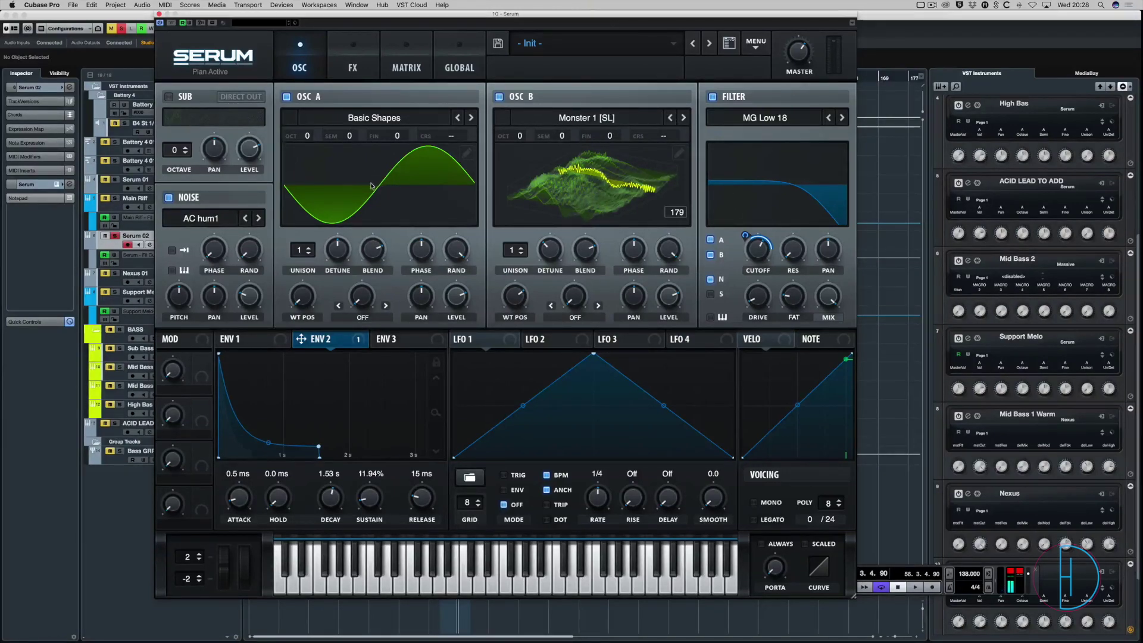
click(243, 339)
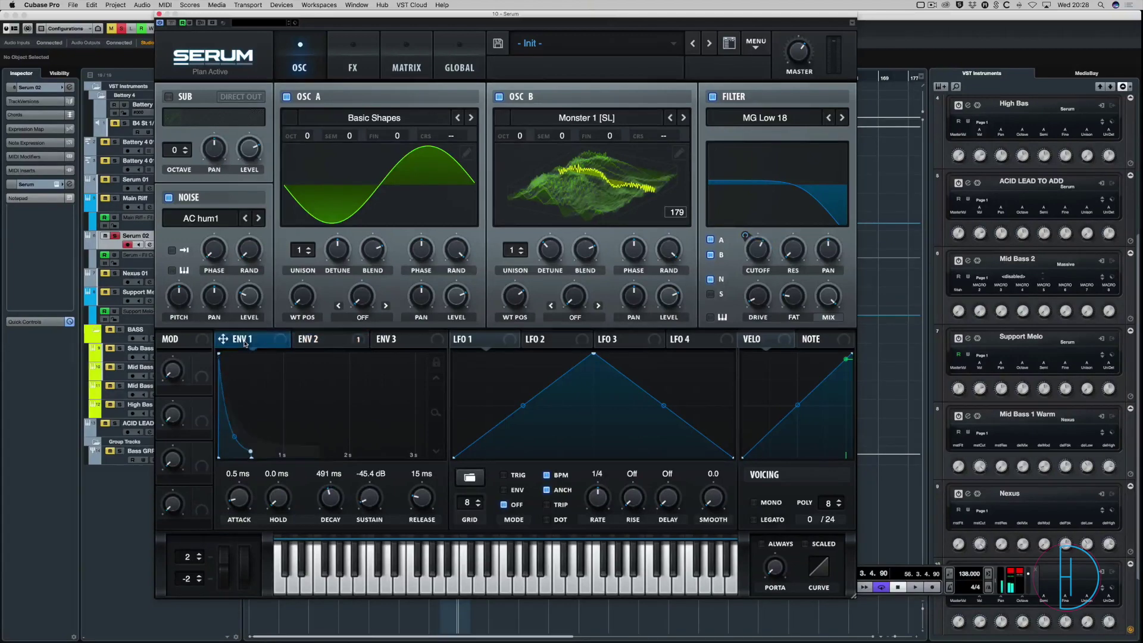
click(307, 340)
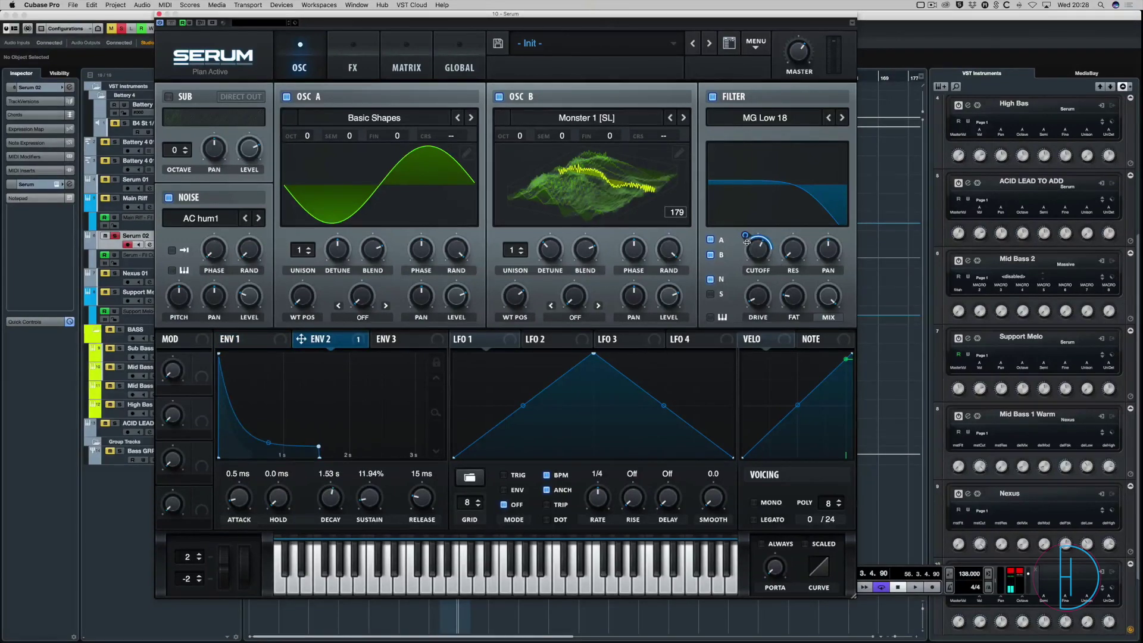
Enlarge the Dimension size and switch off the Distortion, Delay, Reverb and EQ effects.
click(351, 53)
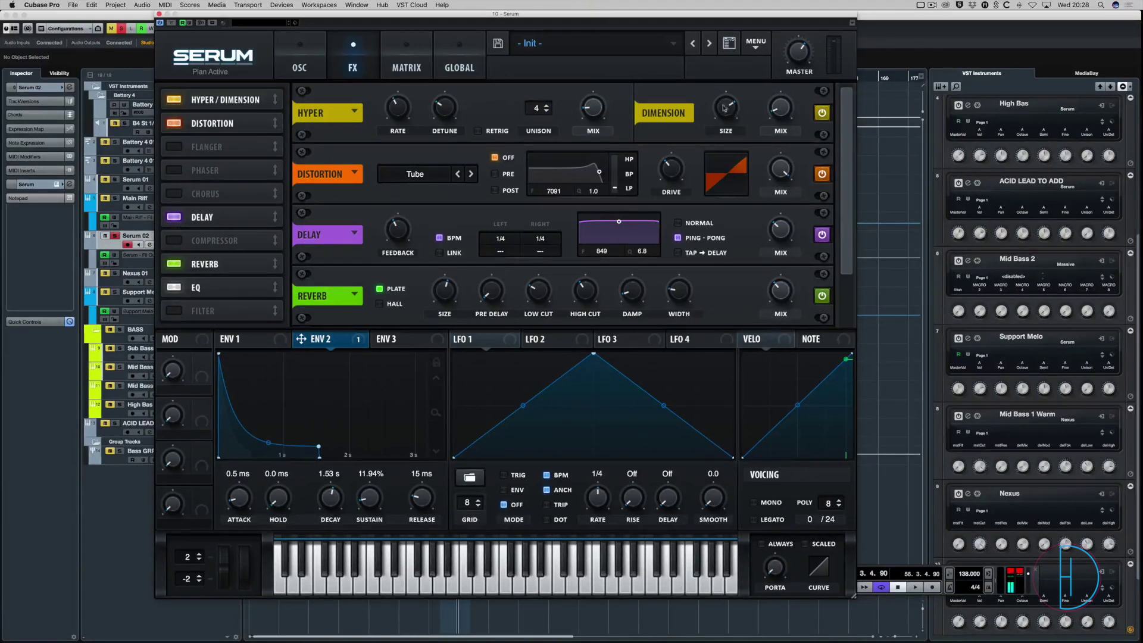
drag(722, 112, 722, 102)
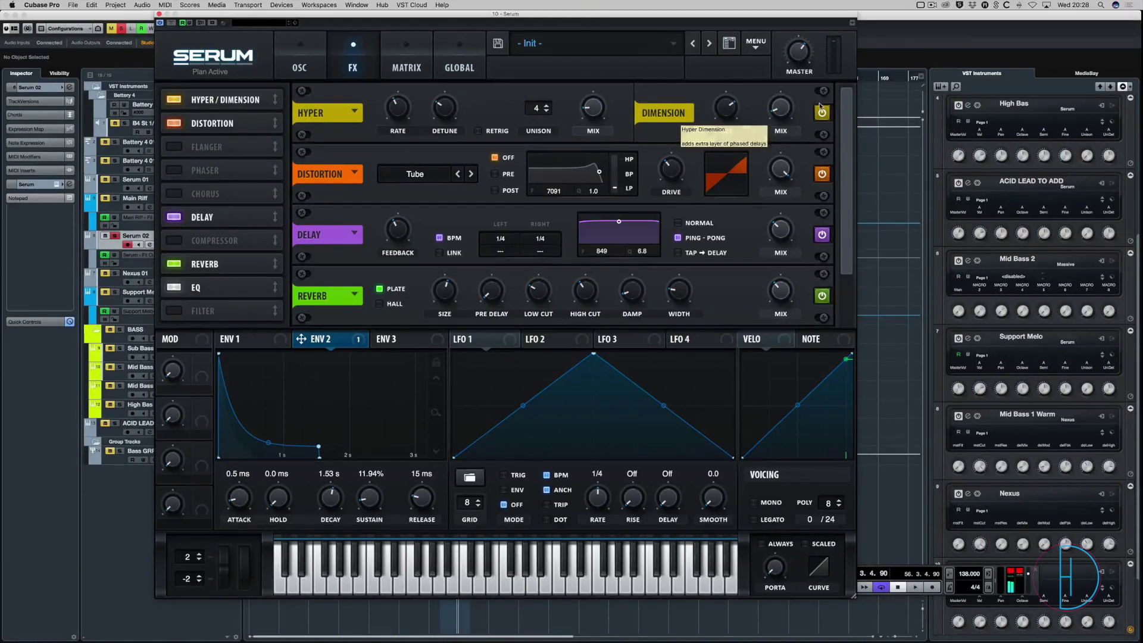
click(822, 174)
click(822, 234)
click(822, 295)
scroll(820, 271, down, 1)
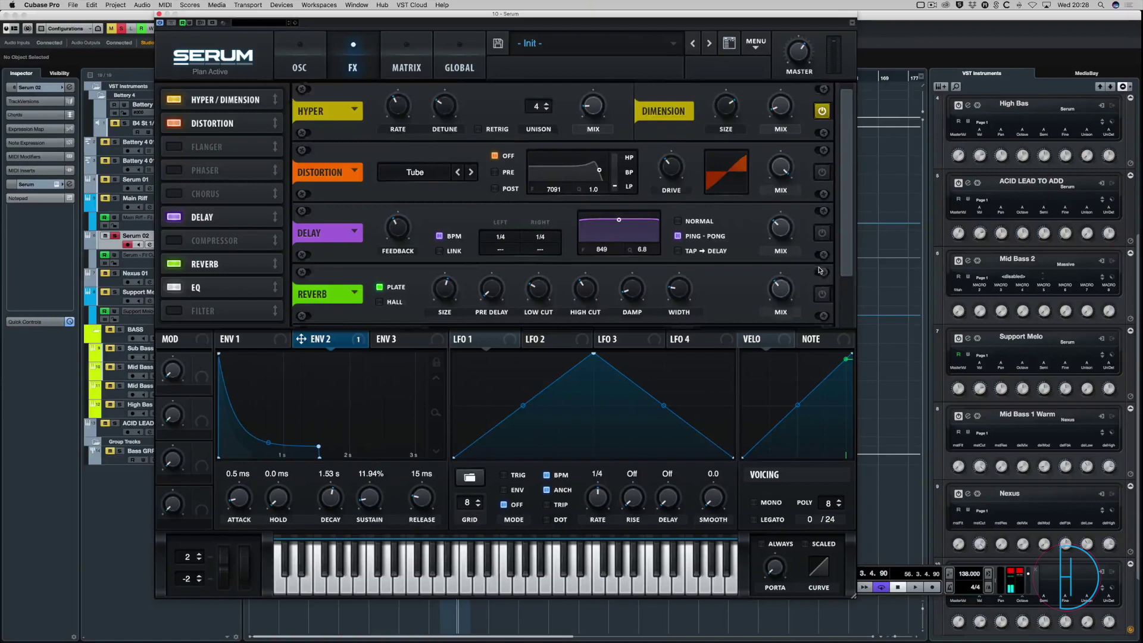
scroll(819, 271, down, 3)
click(821, 295)
scroll(848, 117, up, 3)
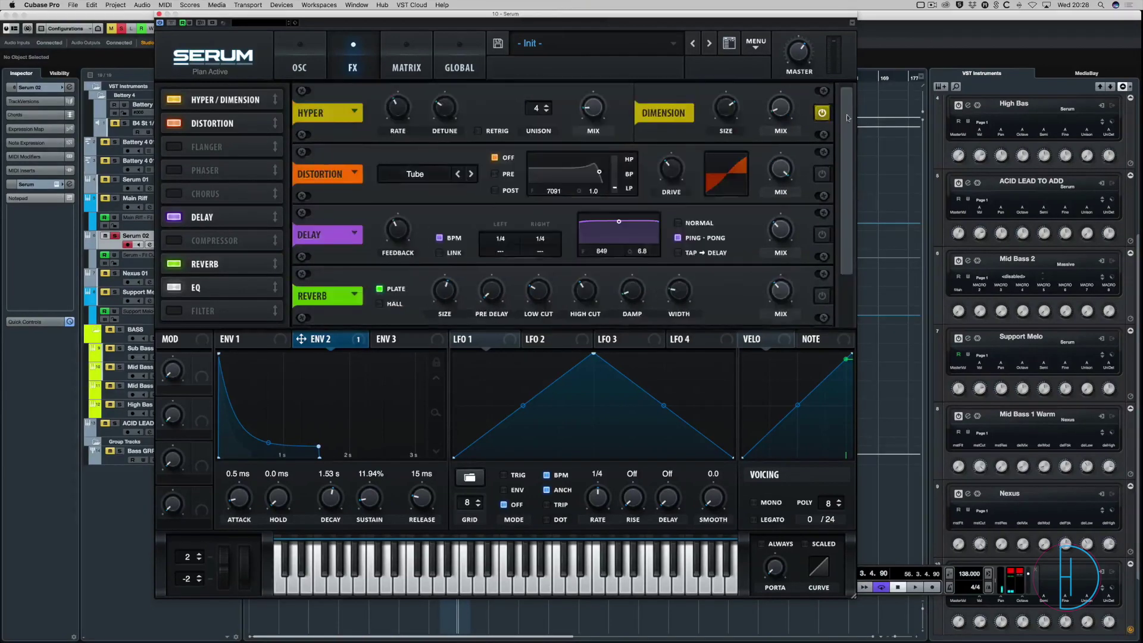
Play the lead while comparing the Dimension effect bypassed and back on.
key(space)
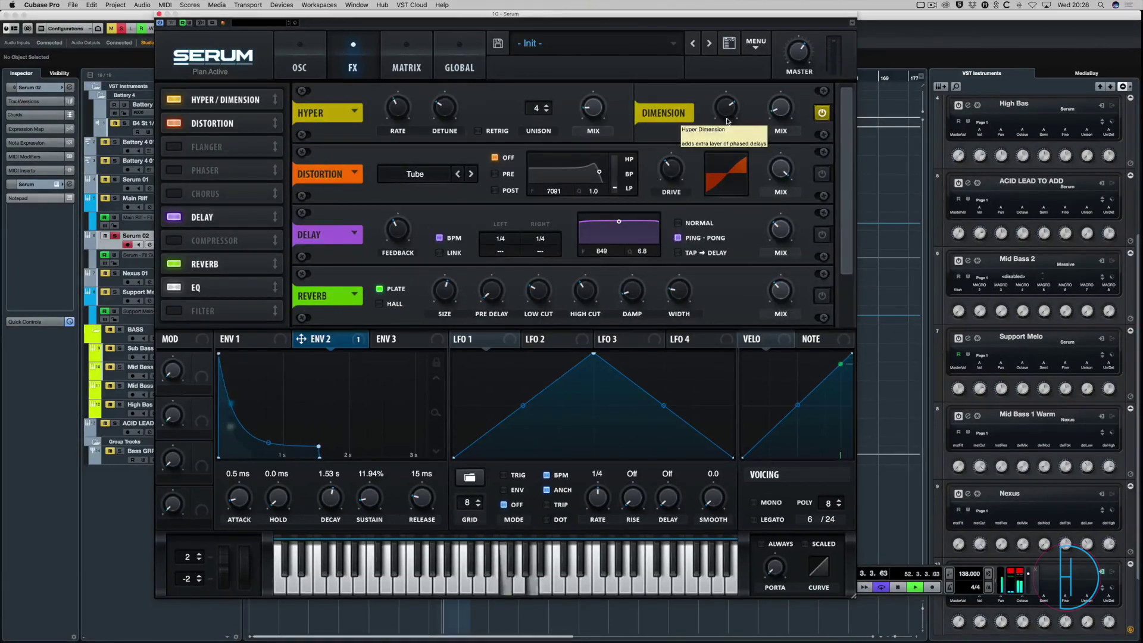
click(822, 113)
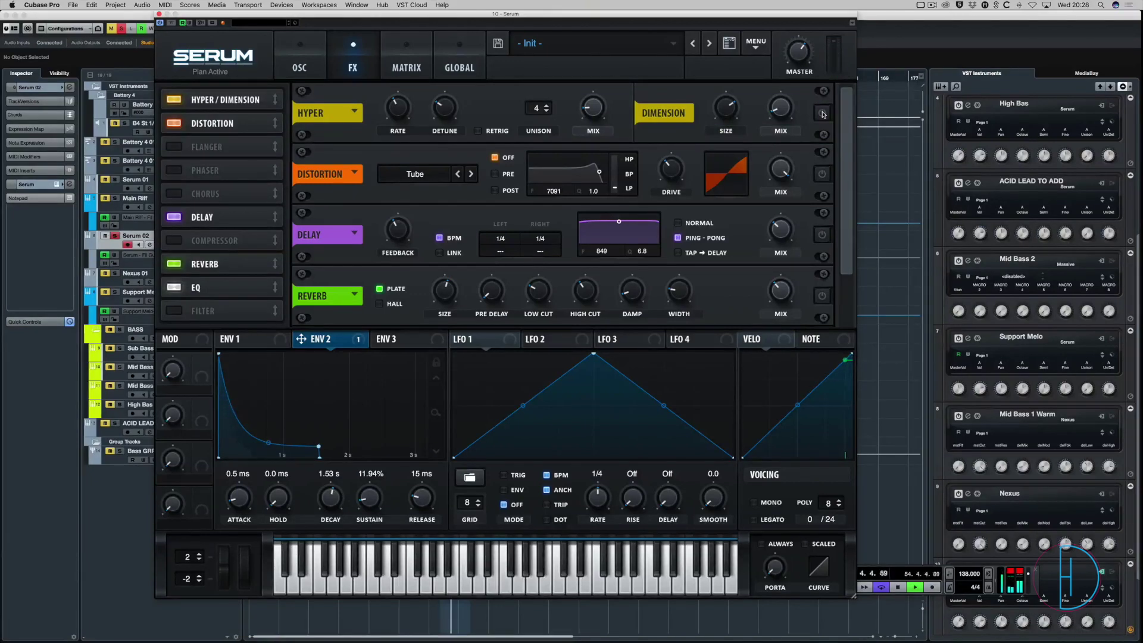
click(823, 113)
key(space)
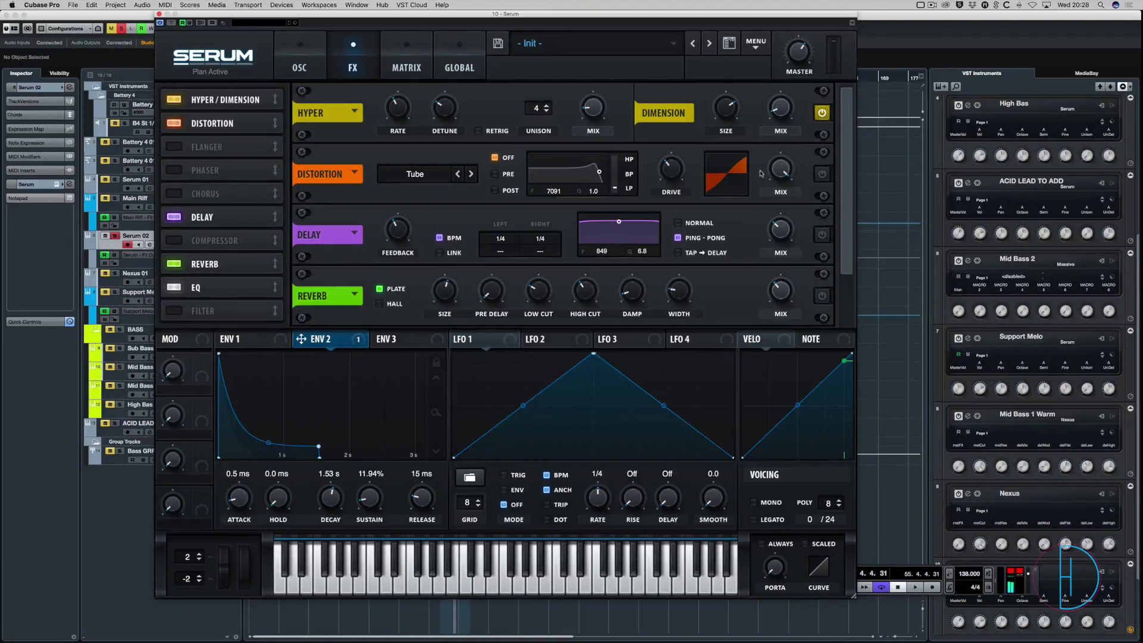
Switch on the Tube distortion and raise its drive to about 46% while auditioning.
key(space)
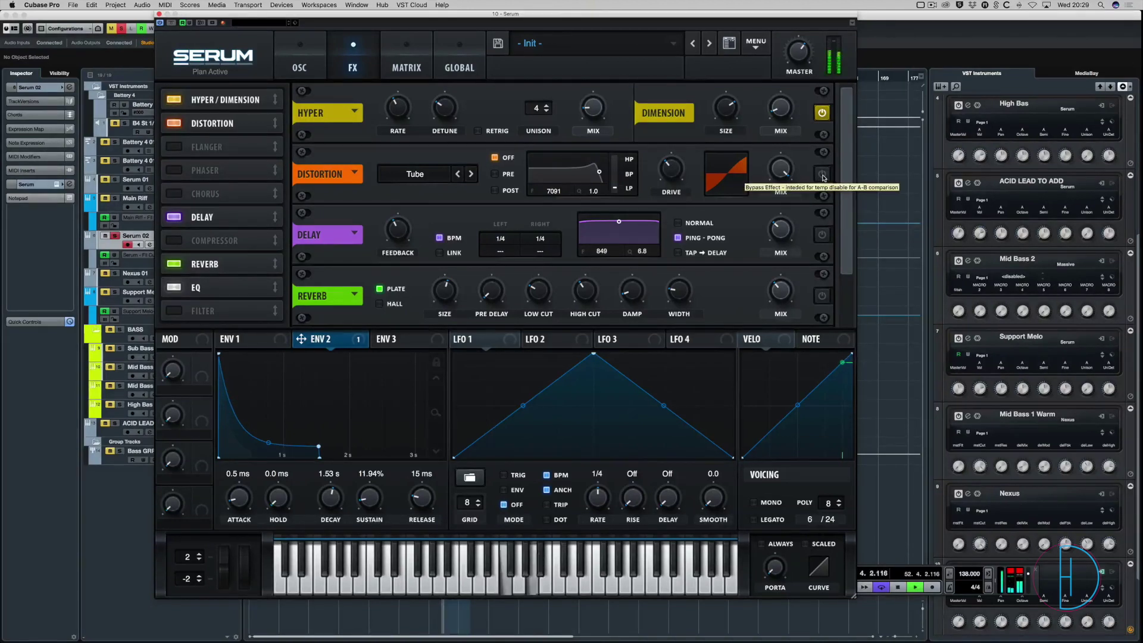
click(822, 174)
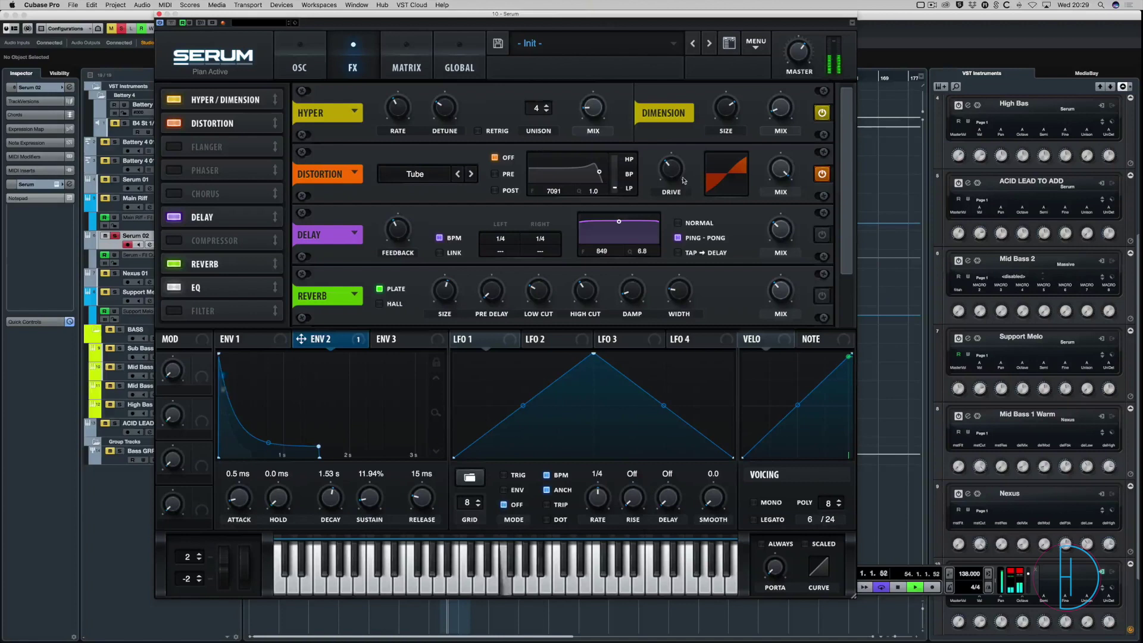
mouse_move(683, 181)
mouse_down()
mouse_move(681, 139)
mouse_move(678, 176)
mouse_up()
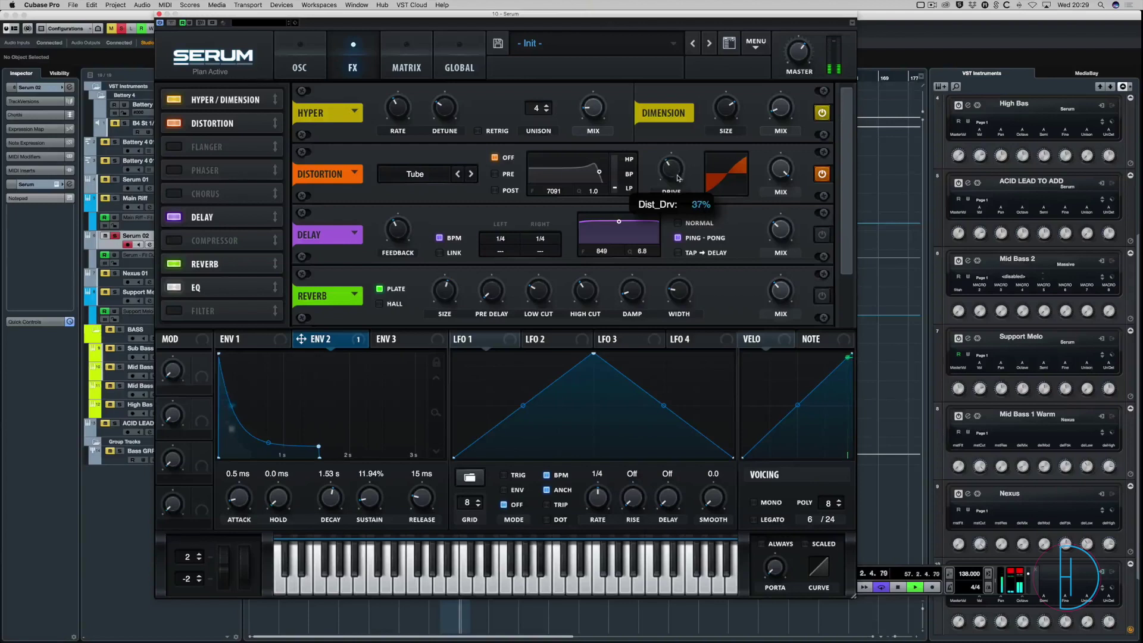
key(space)
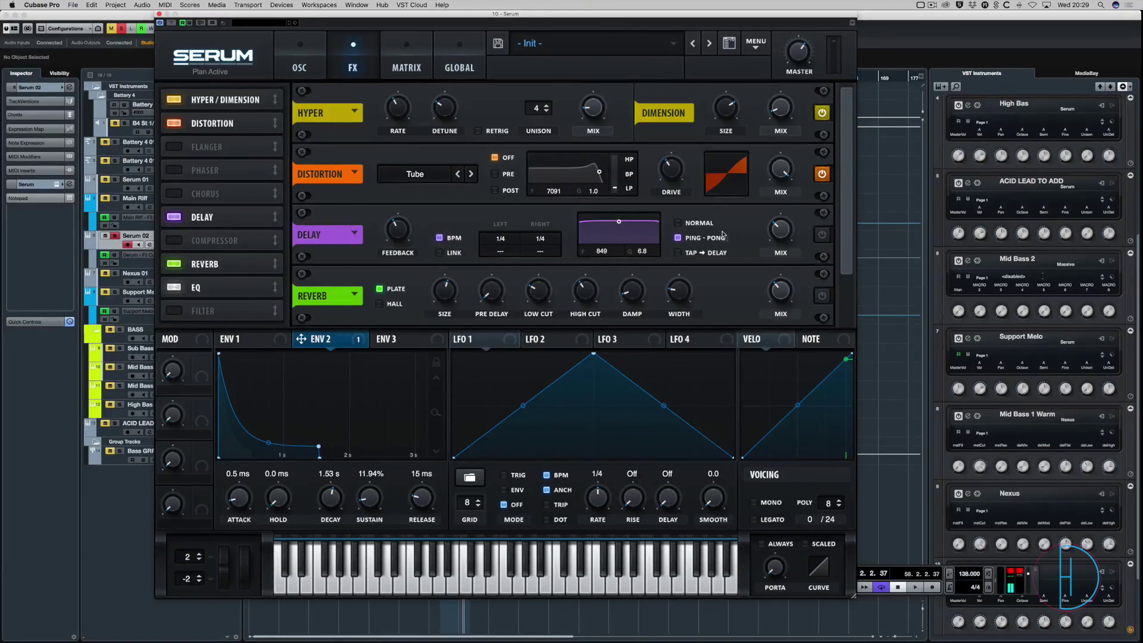
Switch on the ping-pong delay and audition it in playback.
click(822, 234)
key(space)
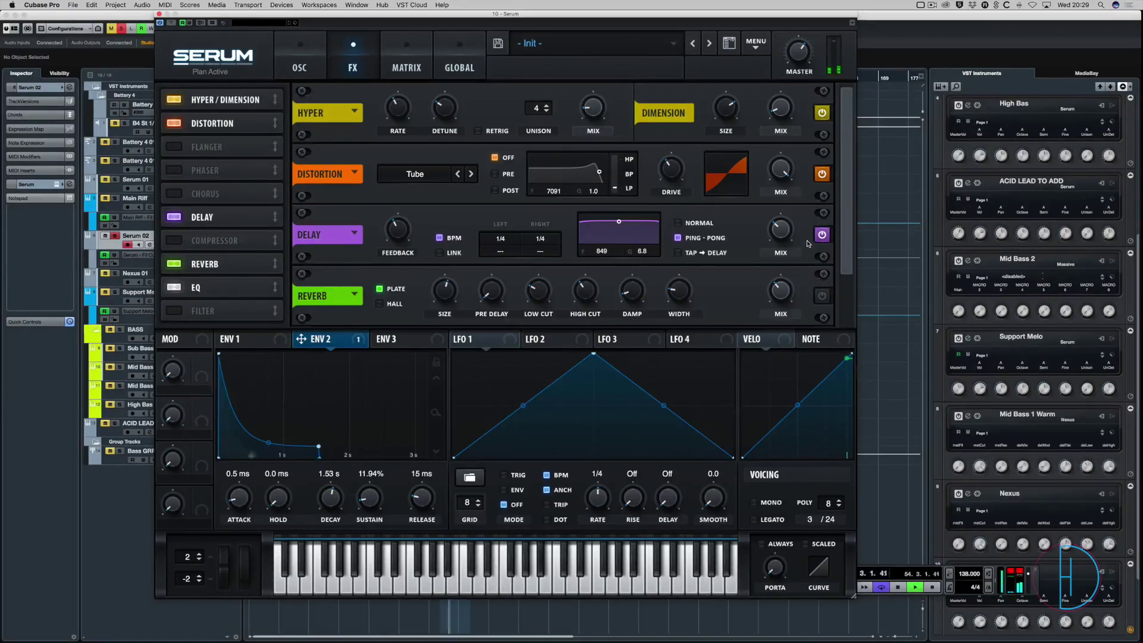
scroll(846, 219, down, 2)
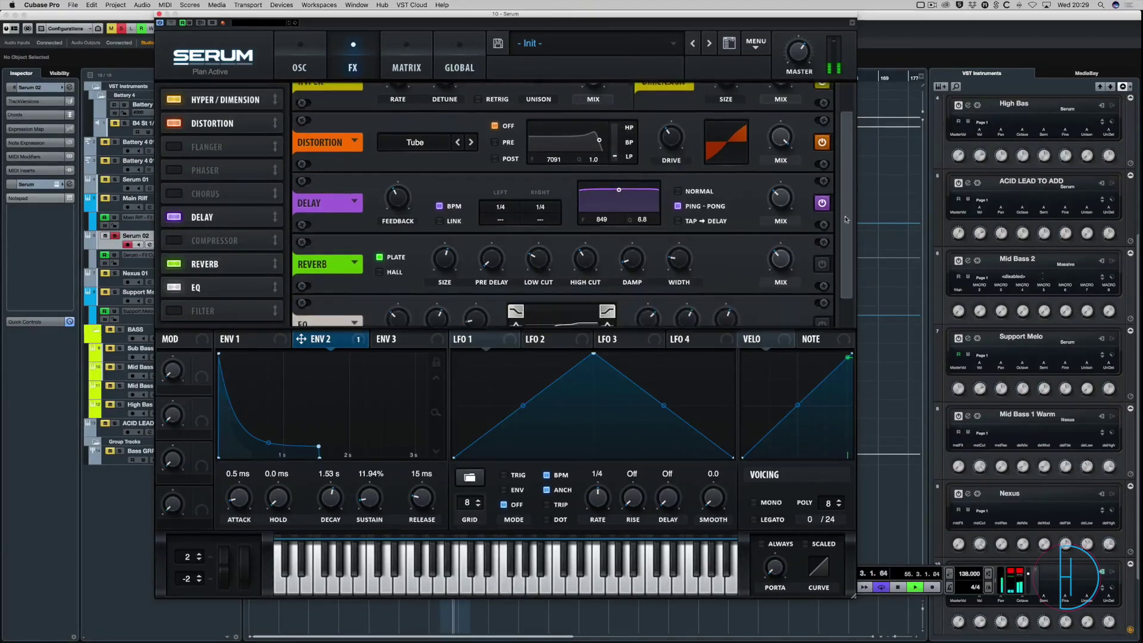
scroll(846, 222, down, 2)
key(space)
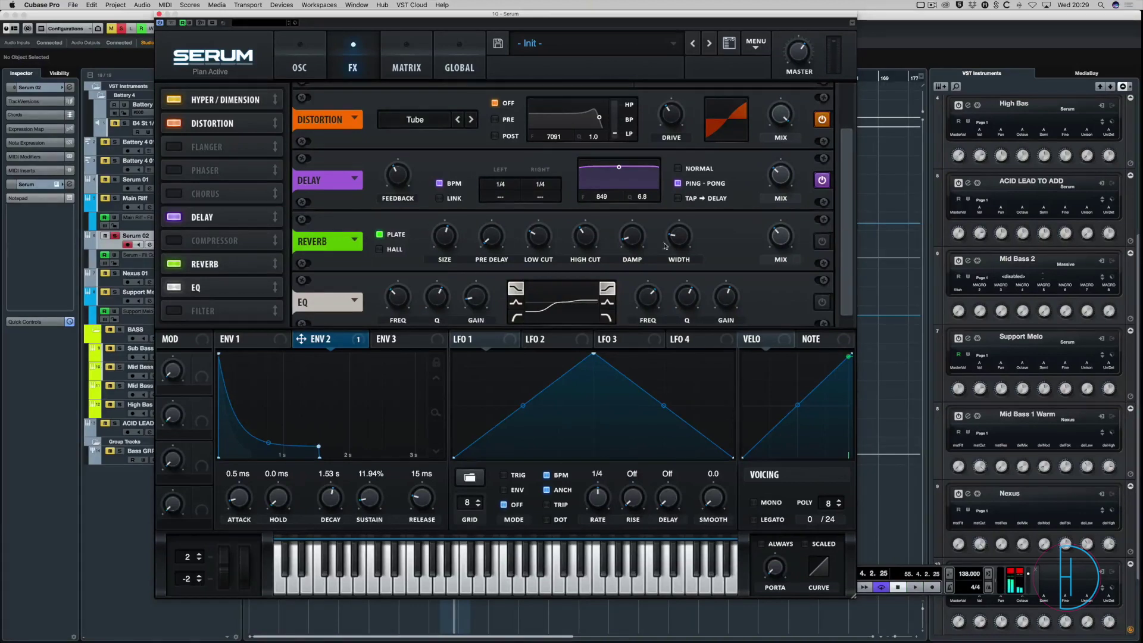
Switch on the plate reverb and audition the full effects chain several times.
click(822, 241)
key(space)
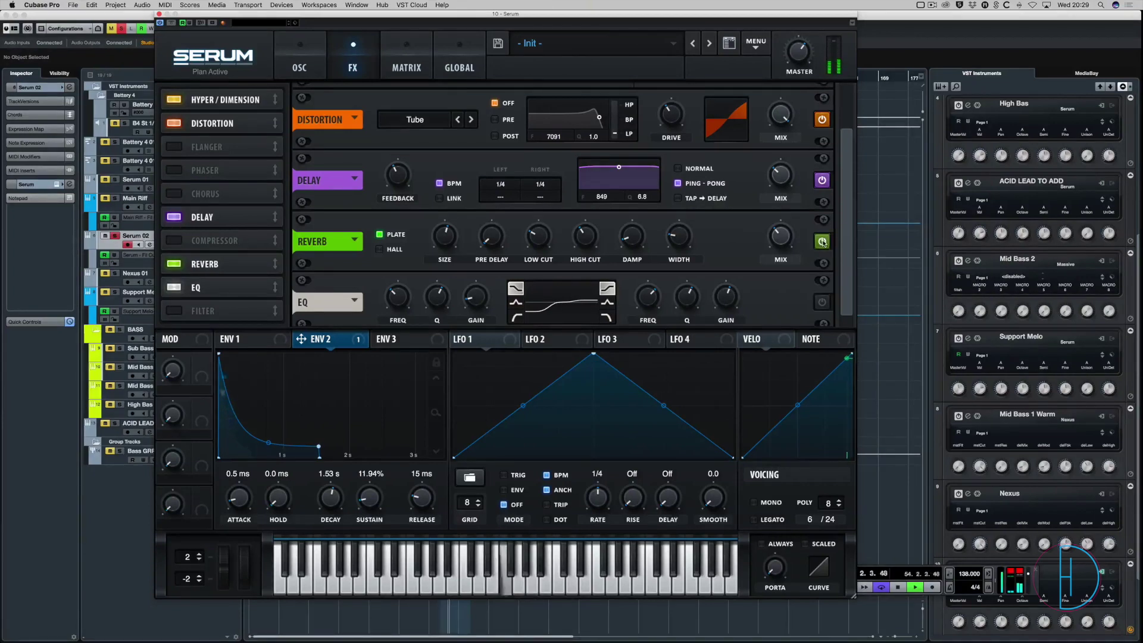
key(space)
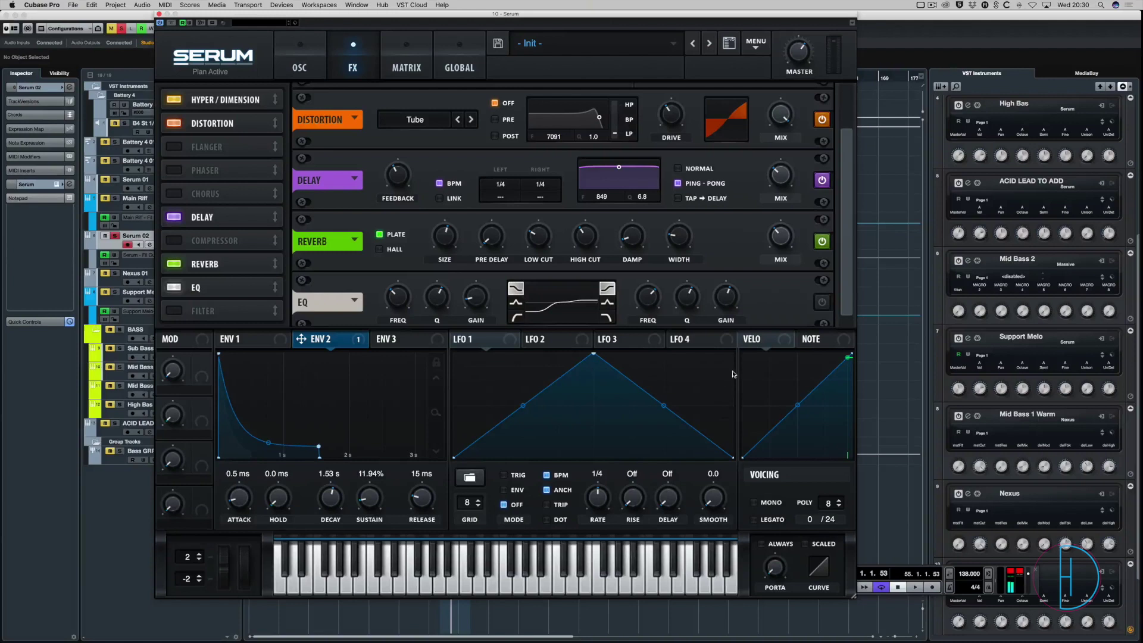
key(space)
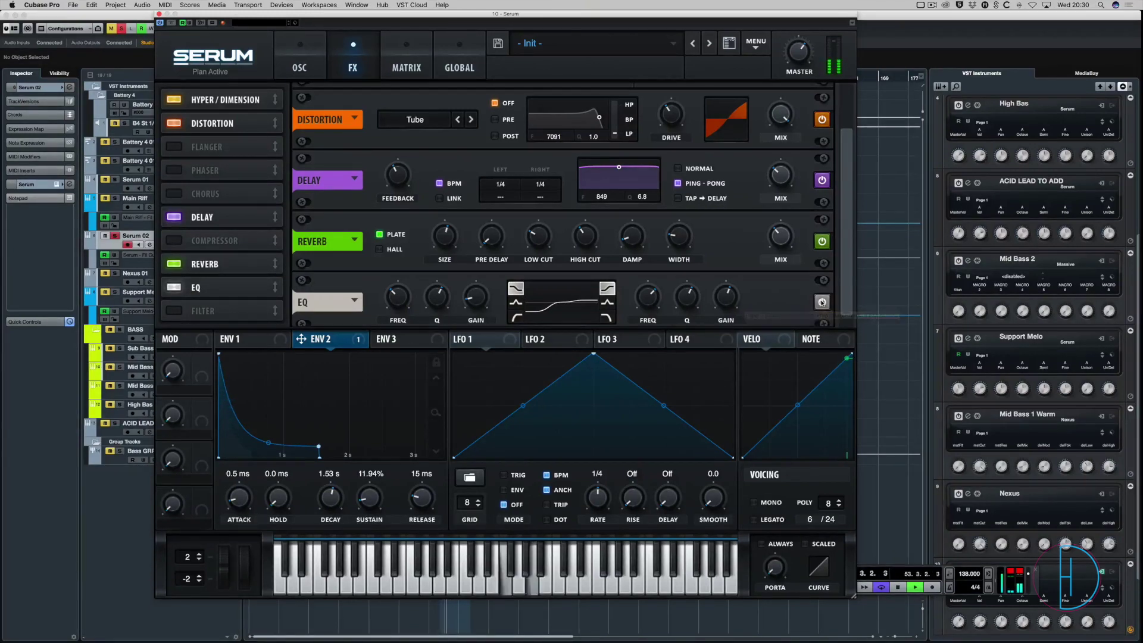
key(space)
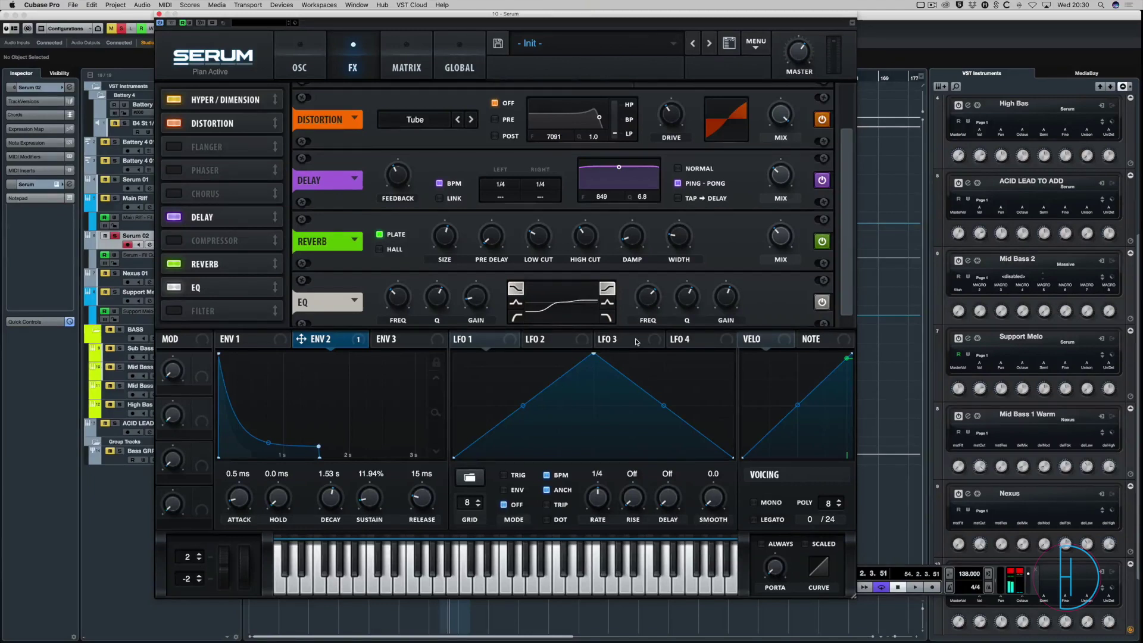
key(space)
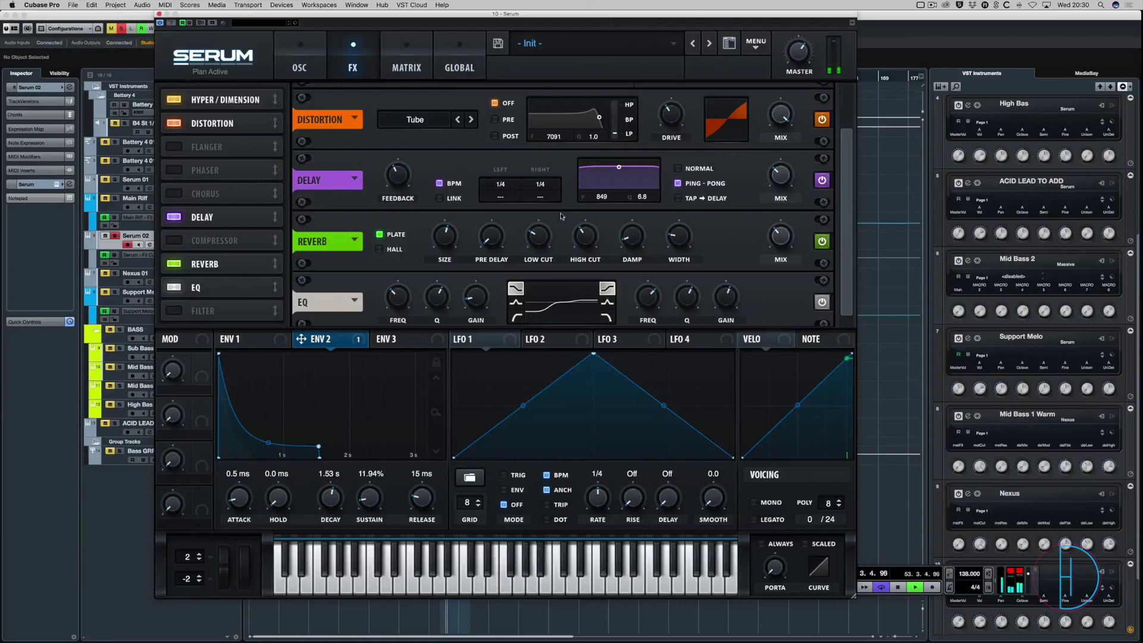
scroll(715, 137, up, 2)
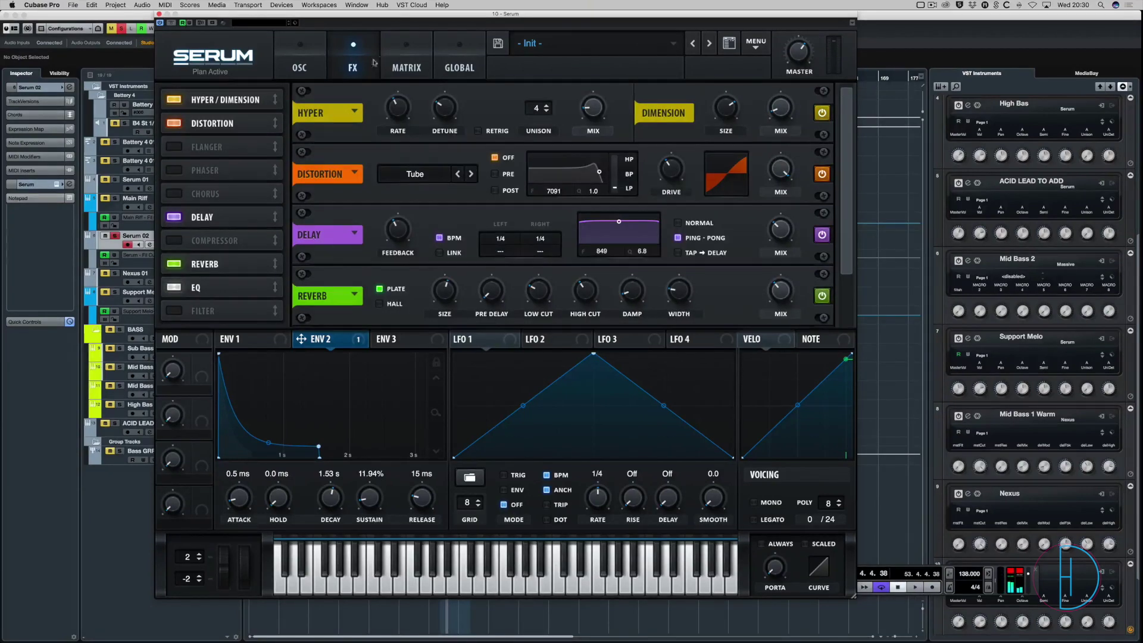
Return to Serum's OSC page and play the project from the start.
click(396, 55)
click(449, 56)
click(298, 52)
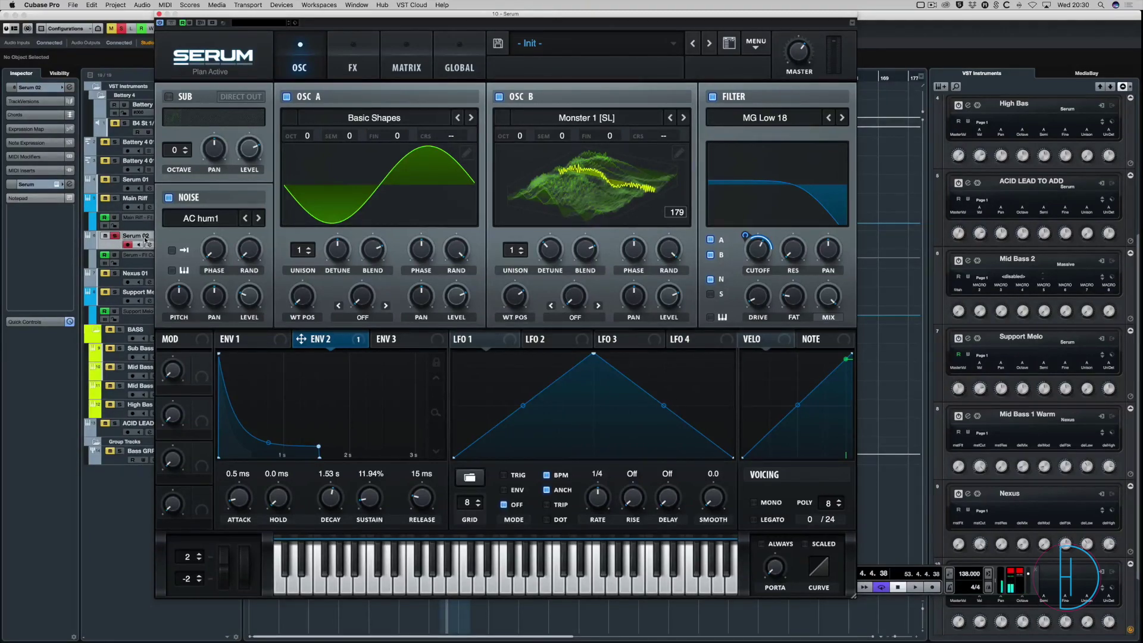
key(Home)
key(space)
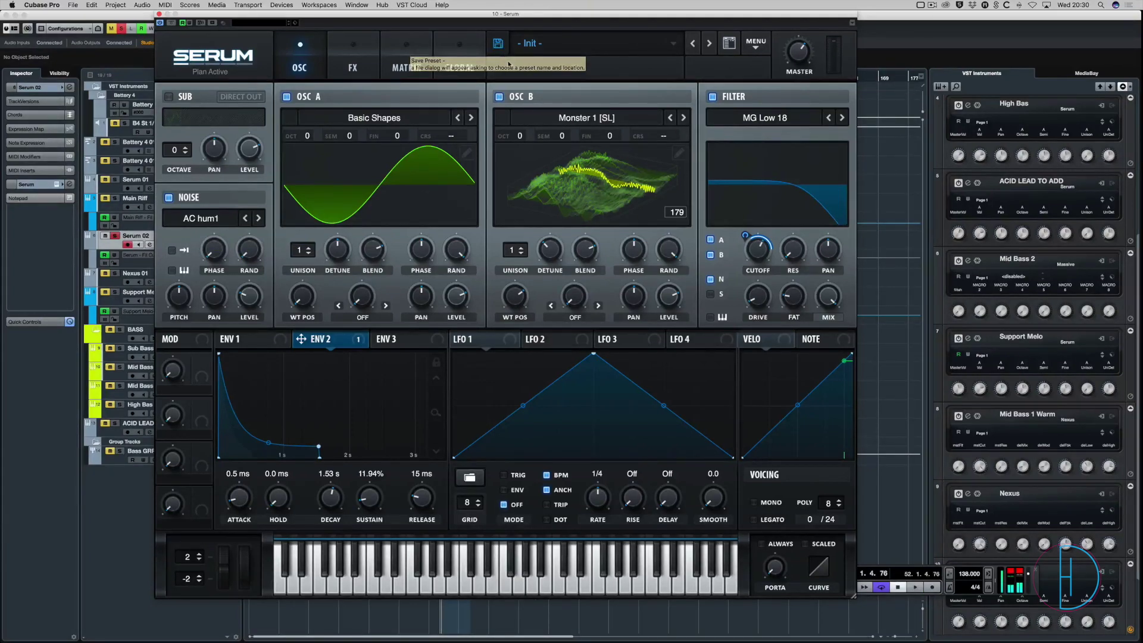
Save the patch as the user preset LD_SinSter.
click(497, 43)
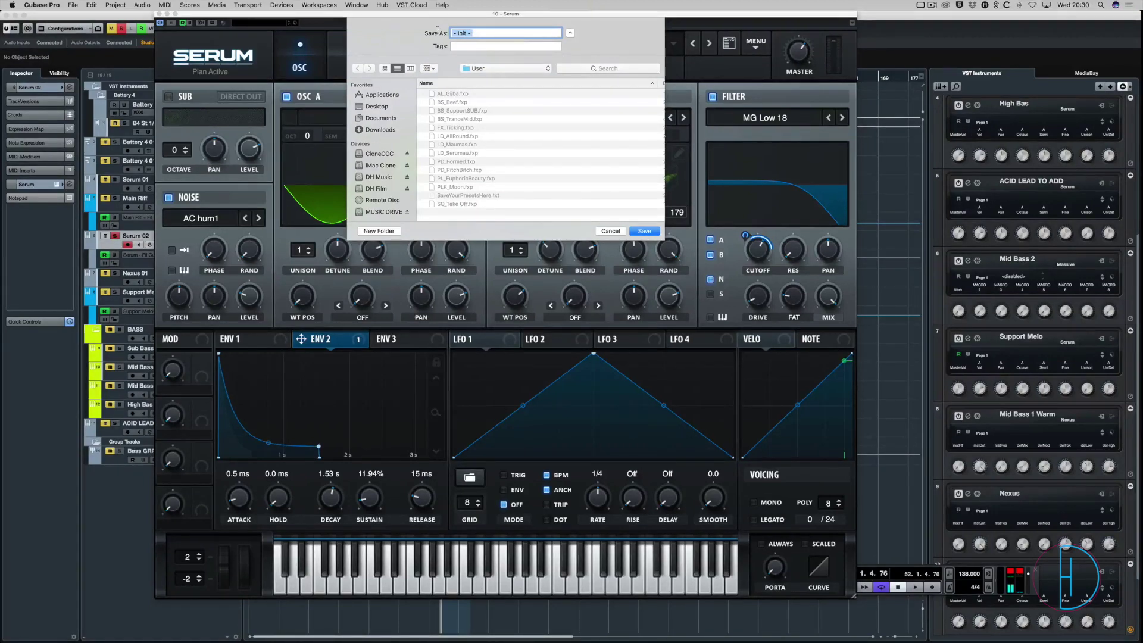
text(LD_SinS)
text(ter)
drag(529, 15, 492, 14)
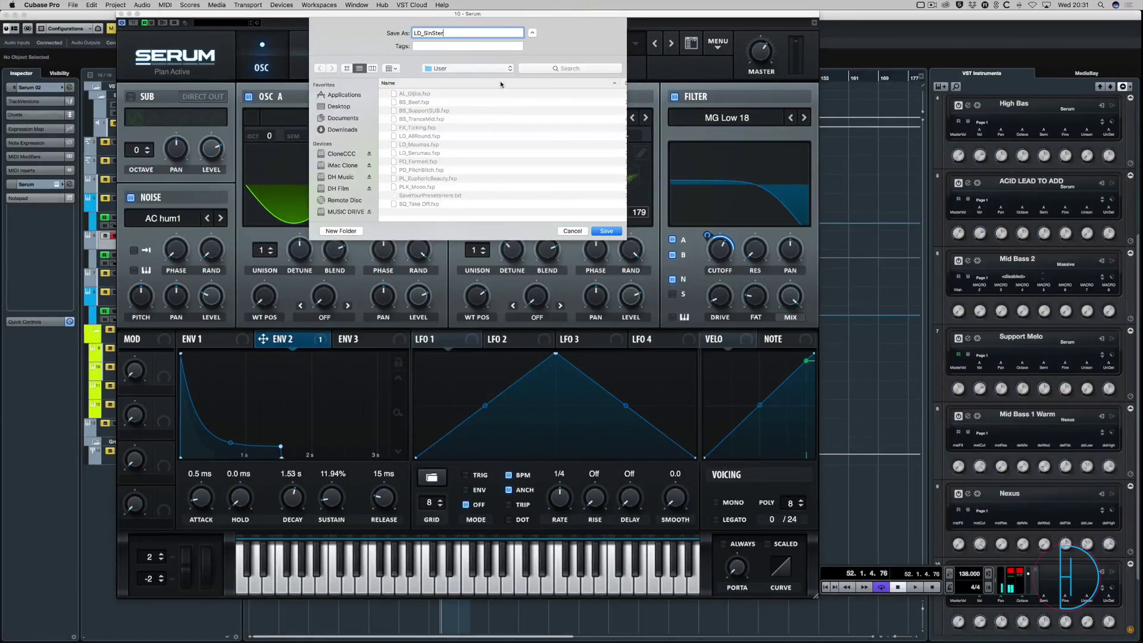
click(599, 232)
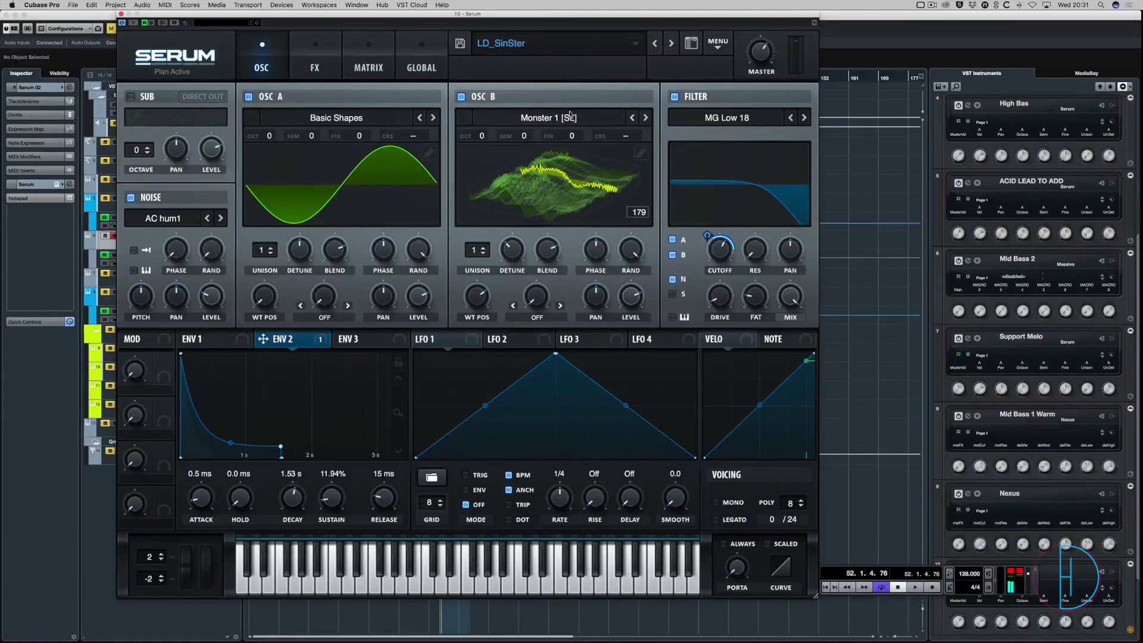
Audition the saved patch, then assign Macro 1 to the filter cutoff and turn it up to 100%.
key(space)
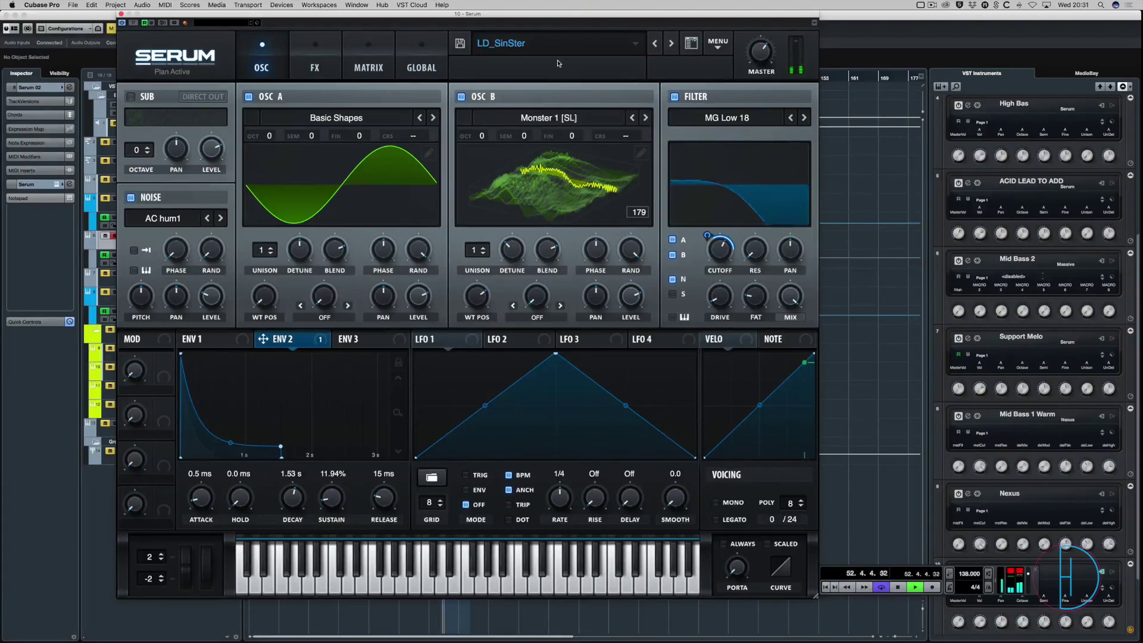
key(space)
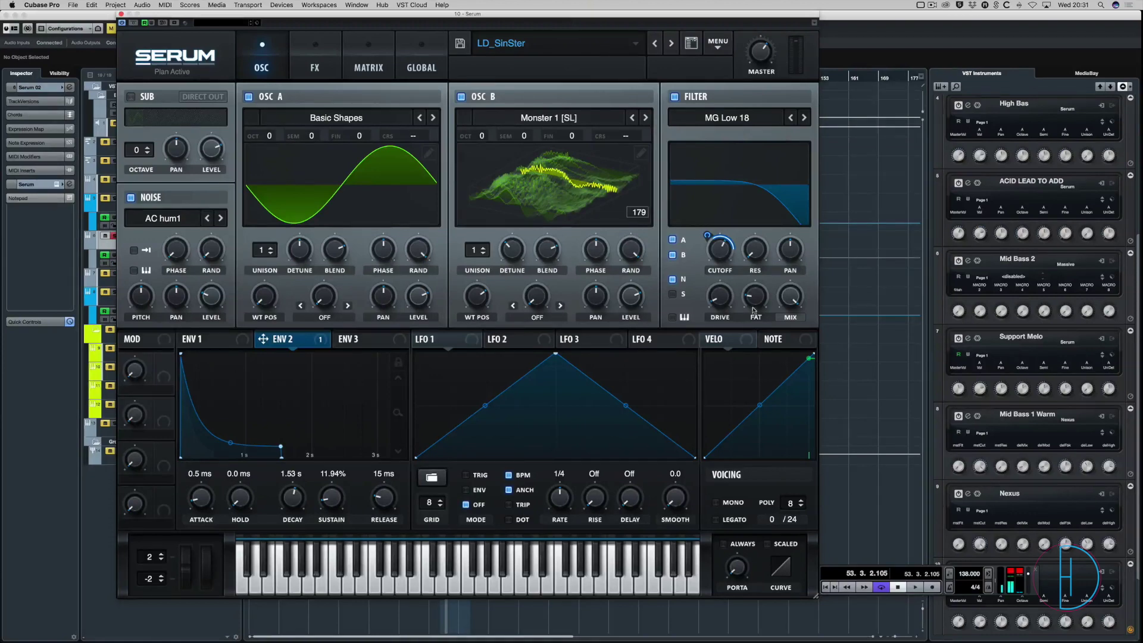
drag(164, 361, 724, 264)
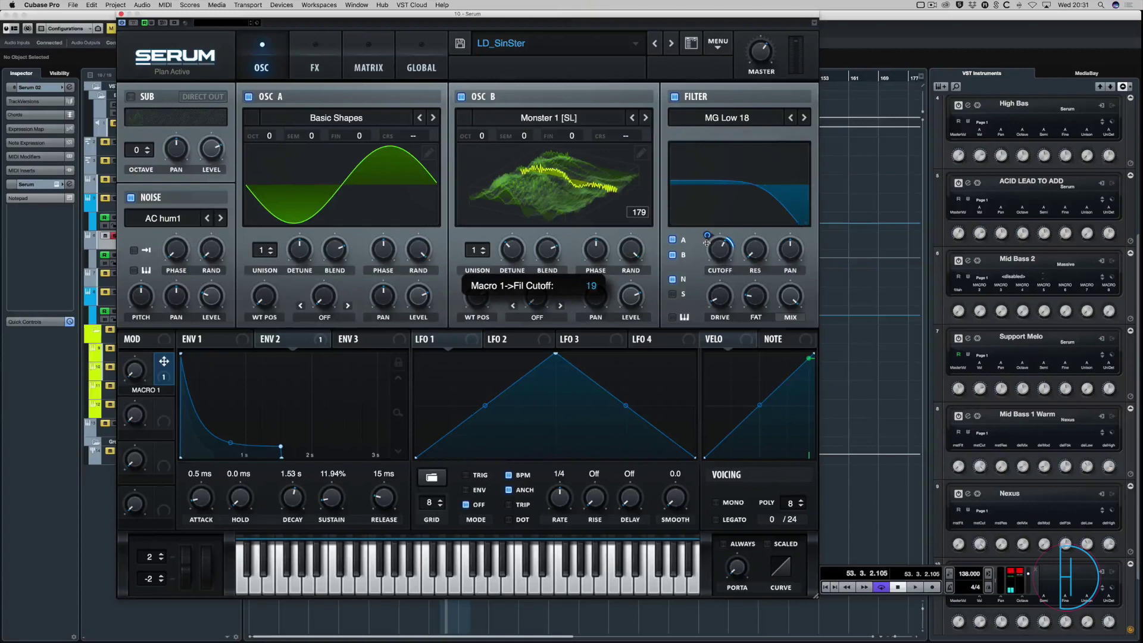
key(space)
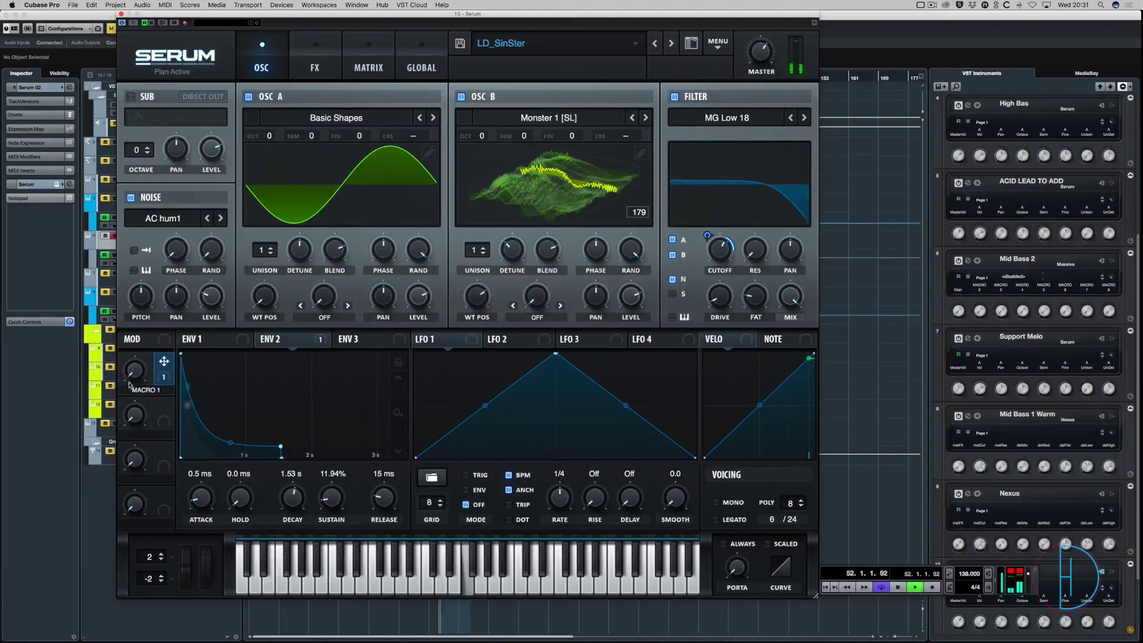
mouse_move(135, 367)
mouse_move(134, 365)
mouse_down()
mouse_move(137, 274)
mouse_move(138, 355)
mouse_up()
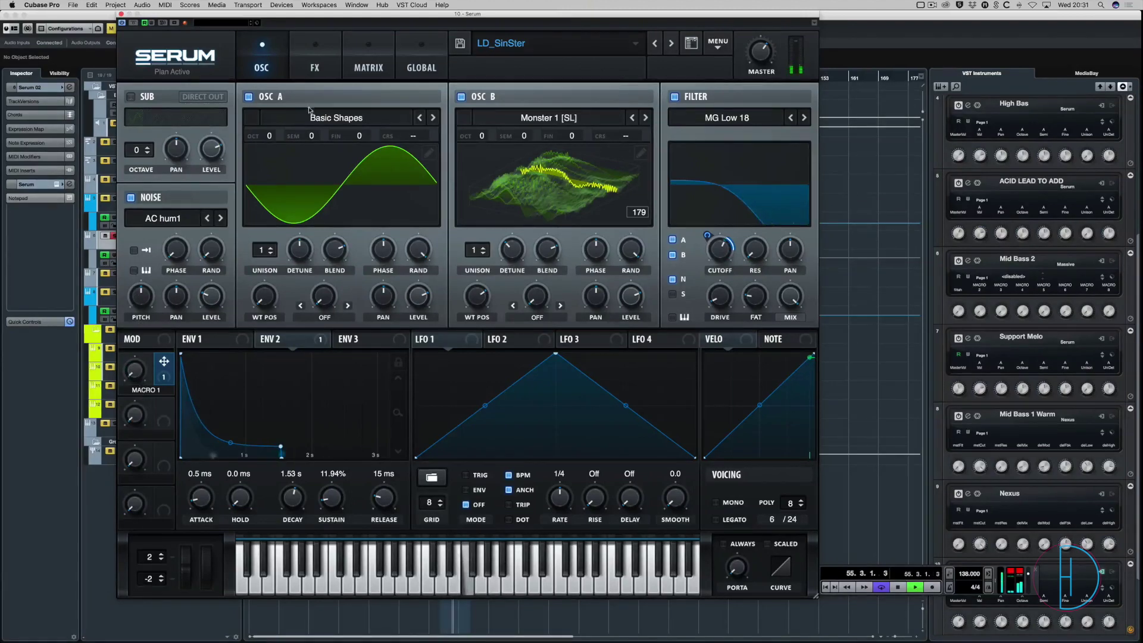
Assign Macro 1 to the EQ gain as its second target and test it in playback.
click(314, 68)
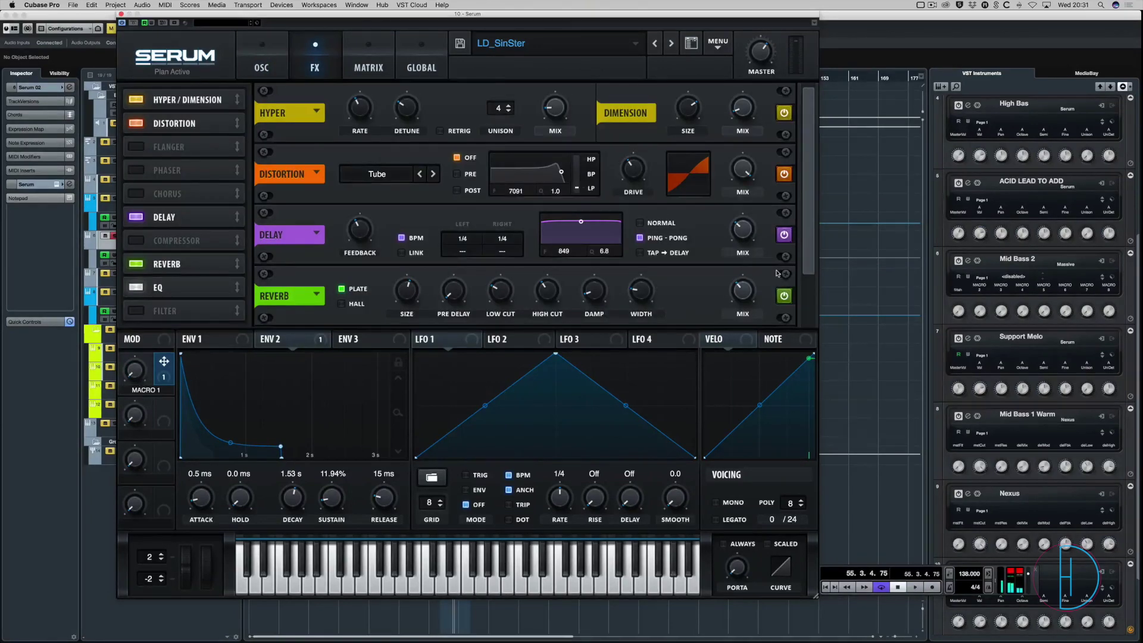
scroll(810, 239, down, 2)
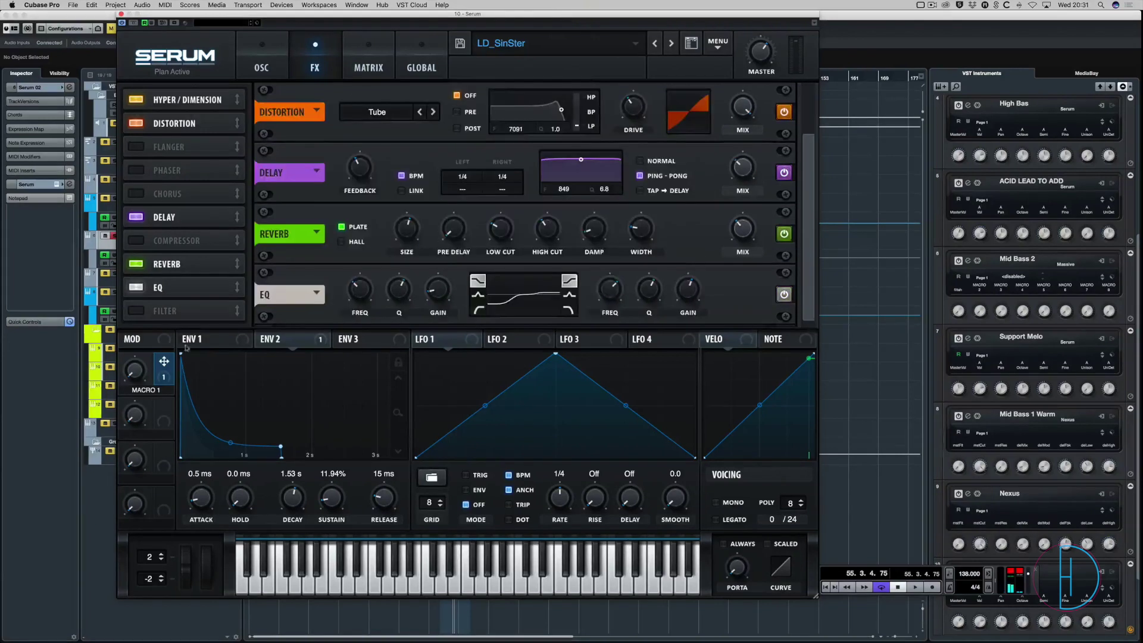
drag(163, 362, 674, 276)
key(space)
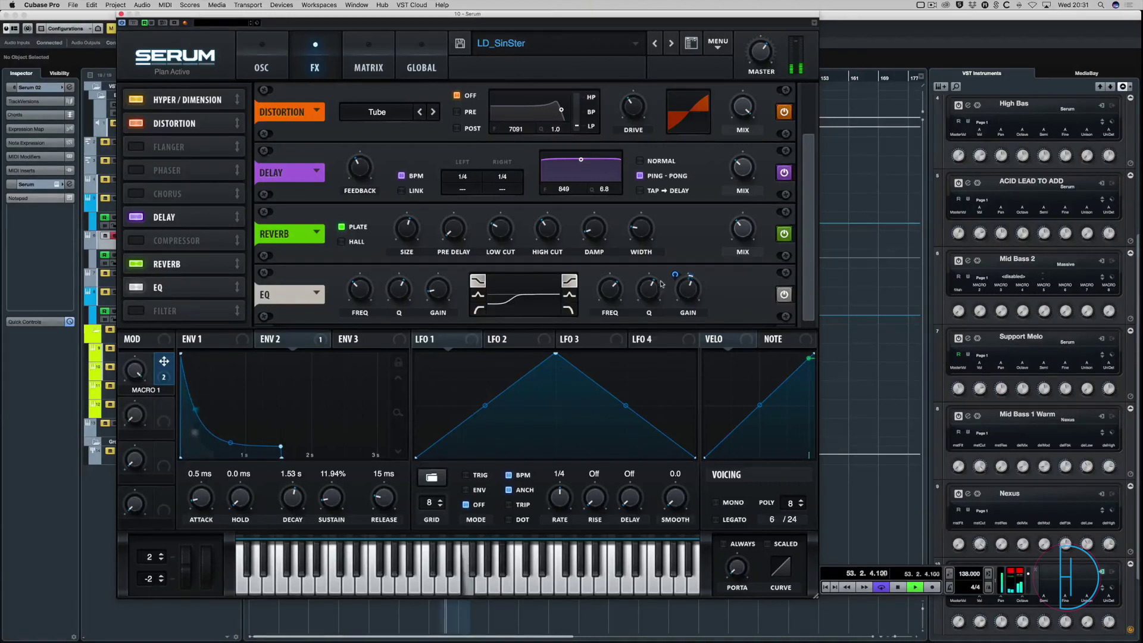
mouse_move(673, 275)
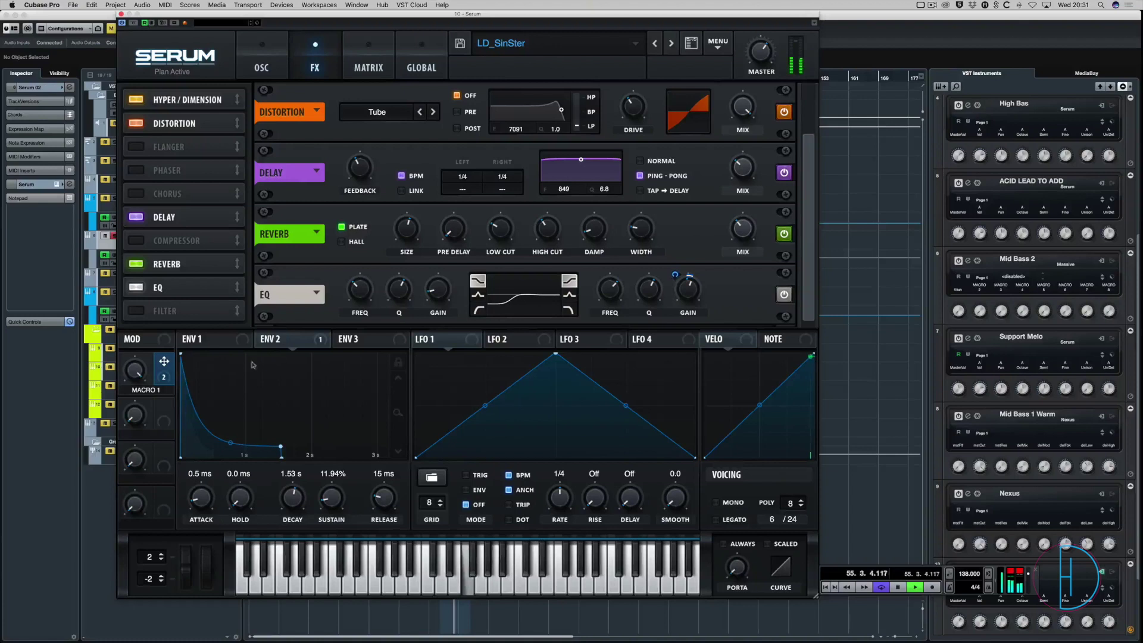
mouse_move(144, 460)
Stop playback, overwrite the LD_SinSter.fxp preset, and close the Serum plugin window.
key(space)
click(460, 43)
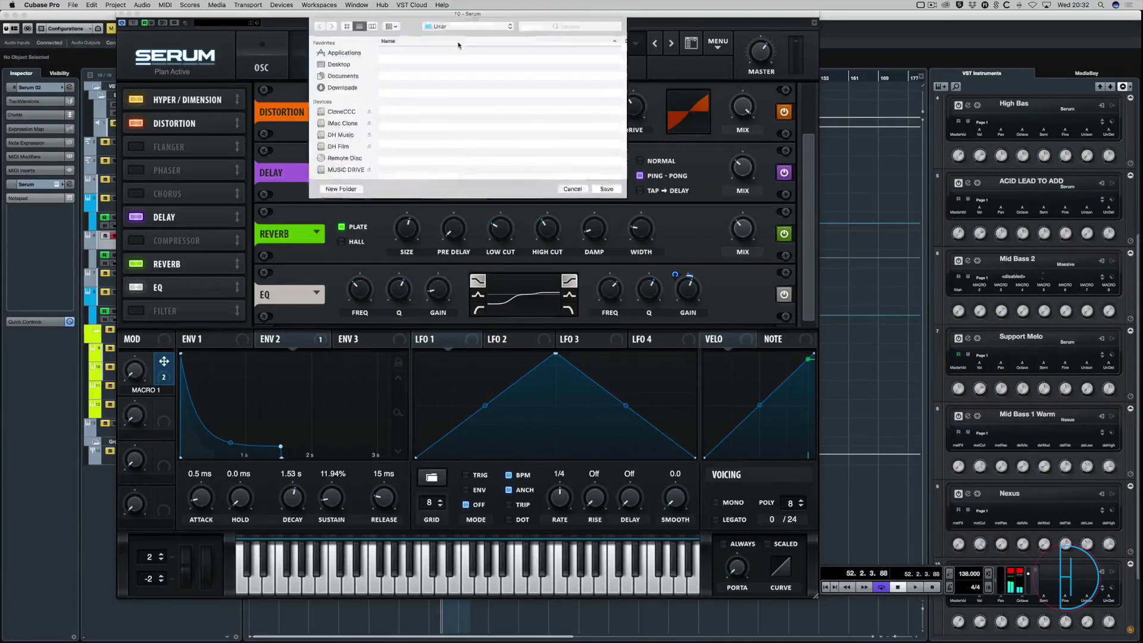
click(612, 233)
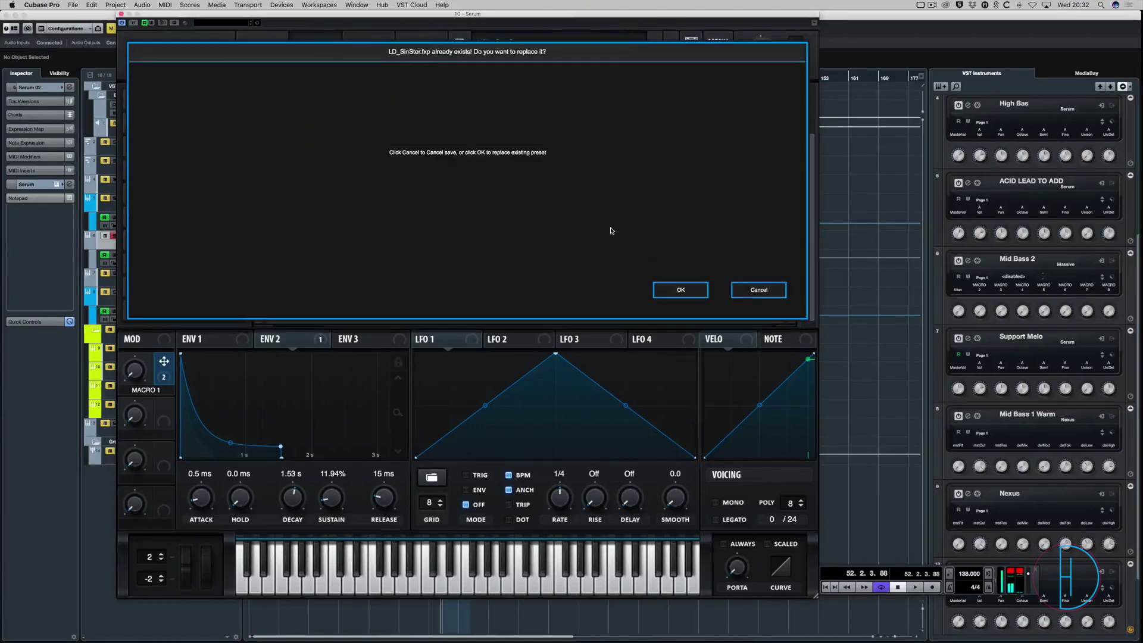
click(681, 290)
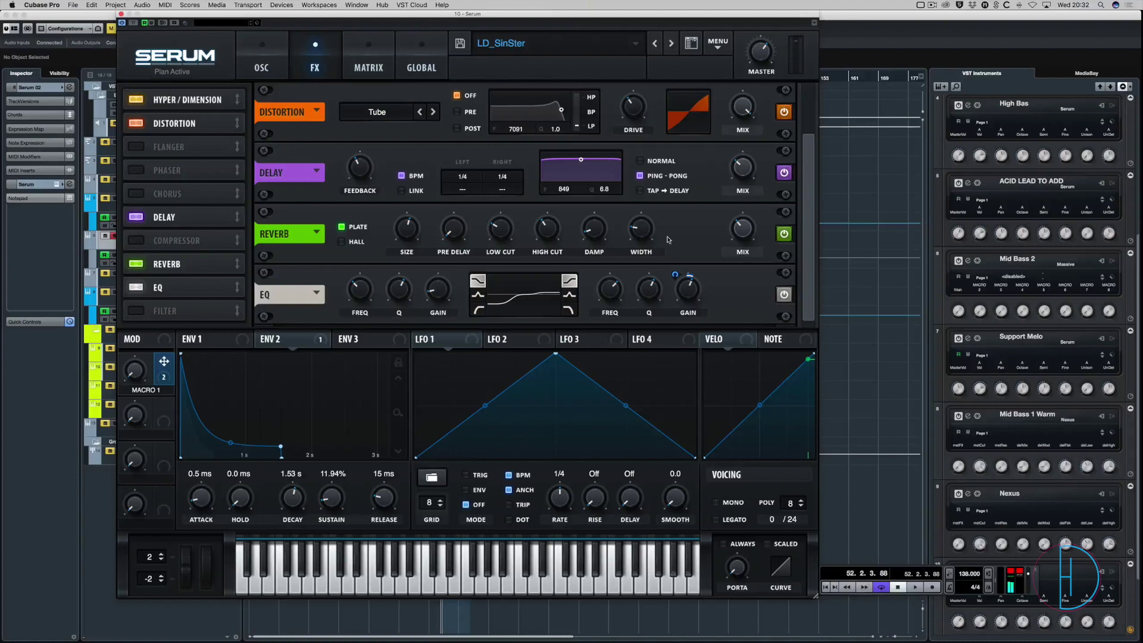
click(43, 366)
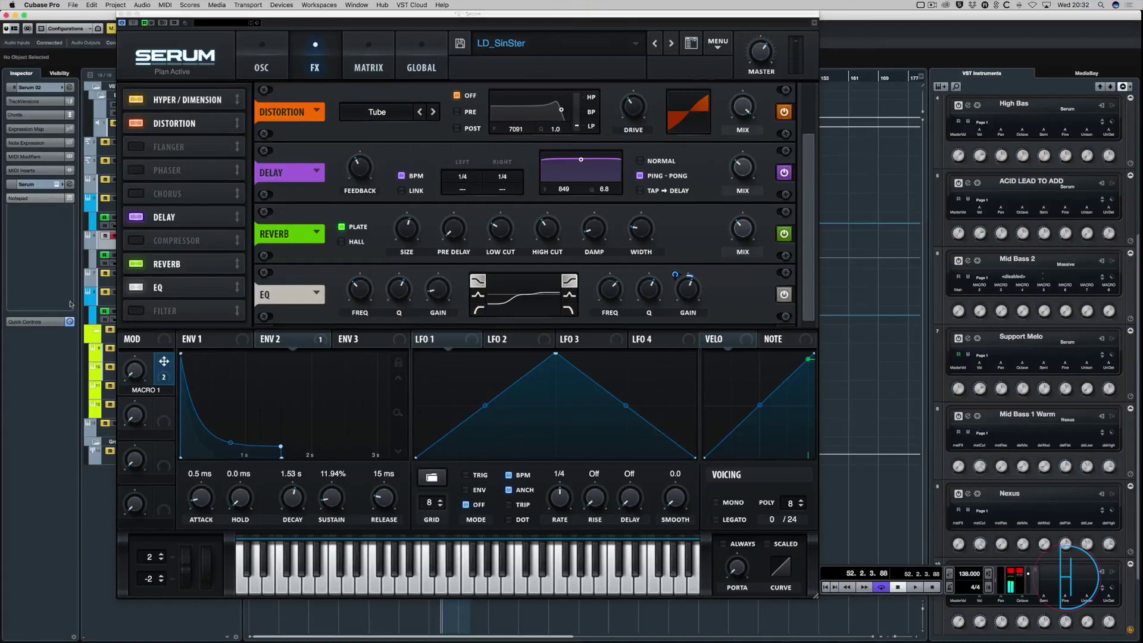
click(121, 14)
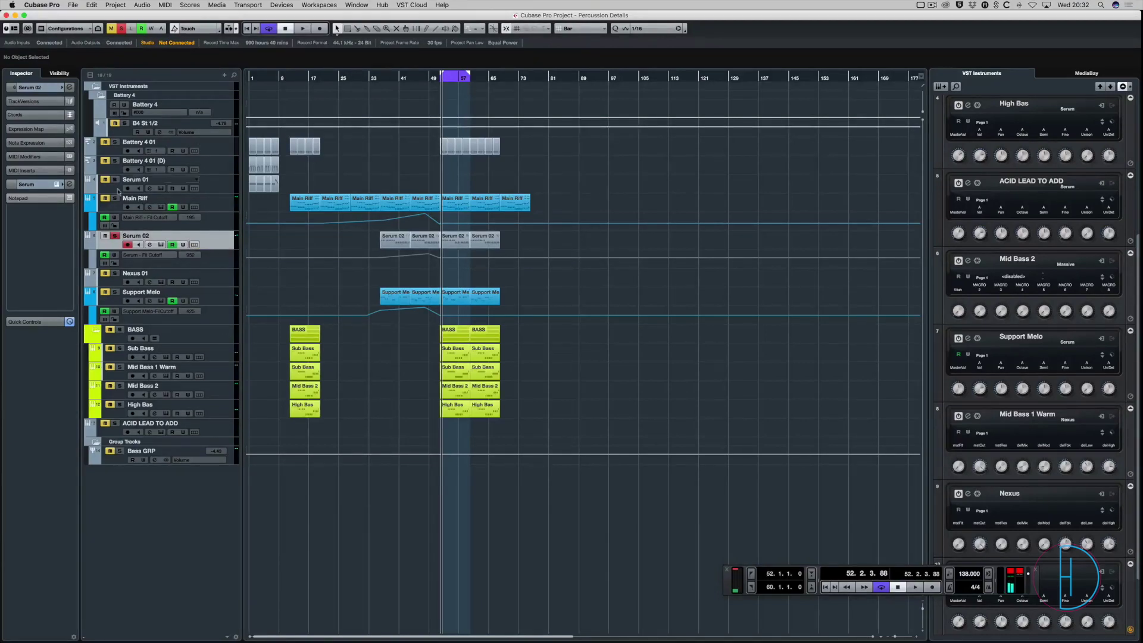
Clear the Serum 02 solo and audition the track muted, then unmuted, during playback.
key(space)
key(space)
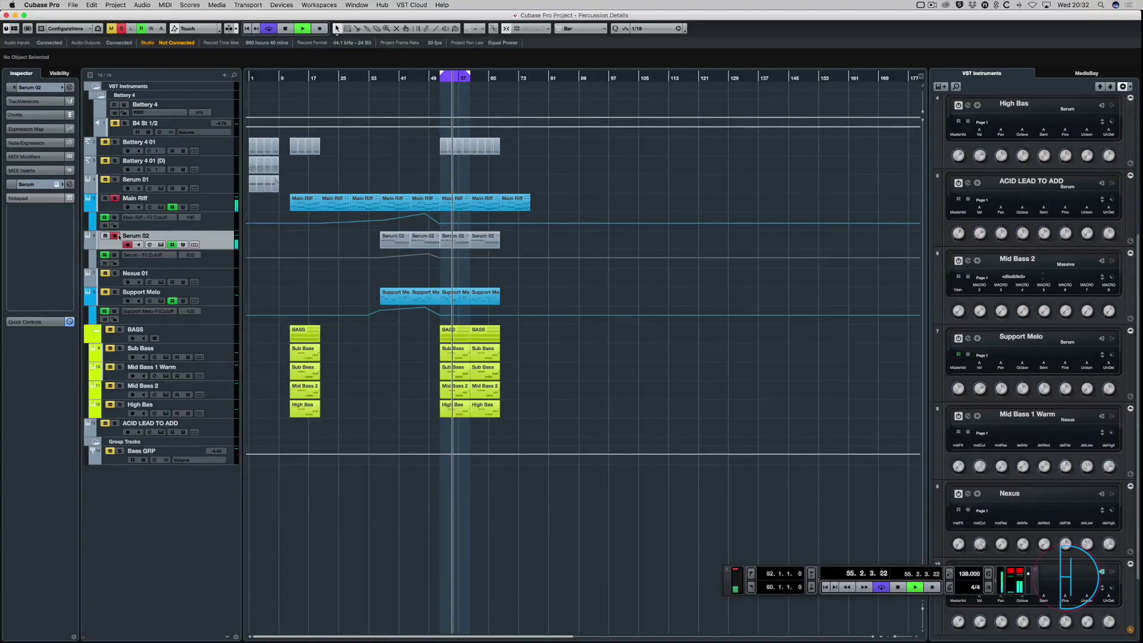
key(space)
click(121, 28)
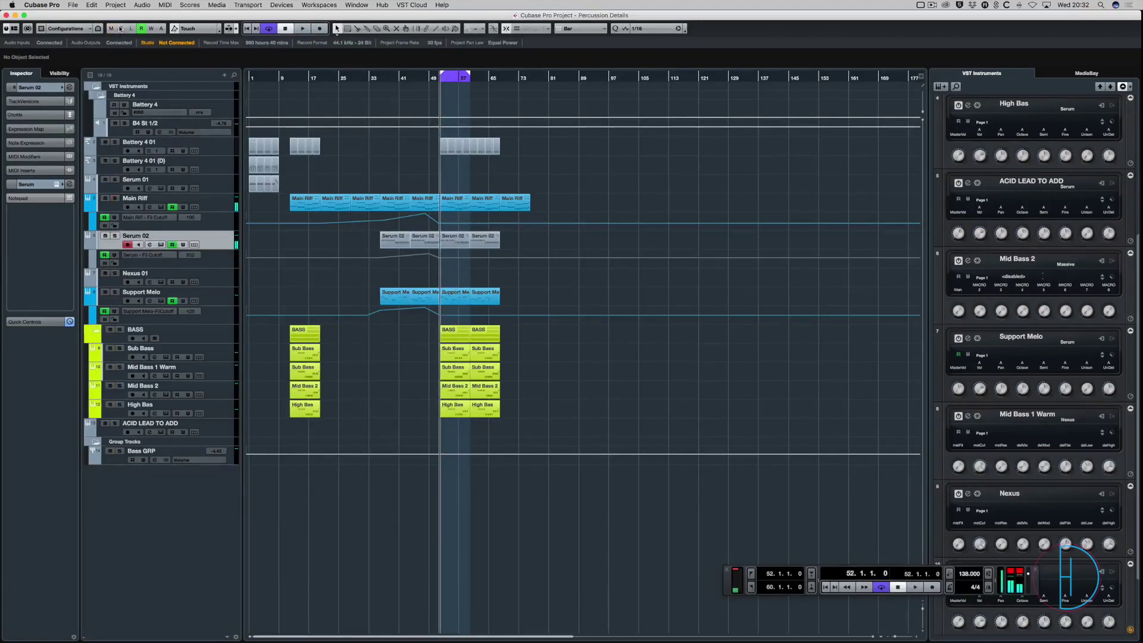
key(space)
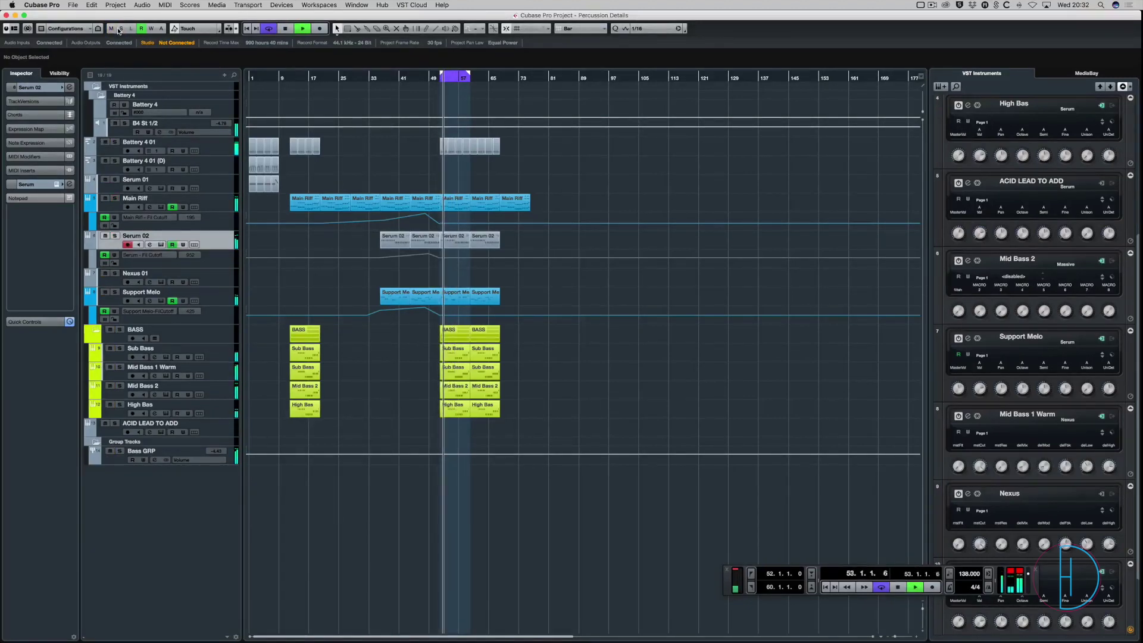
click(105, 235)
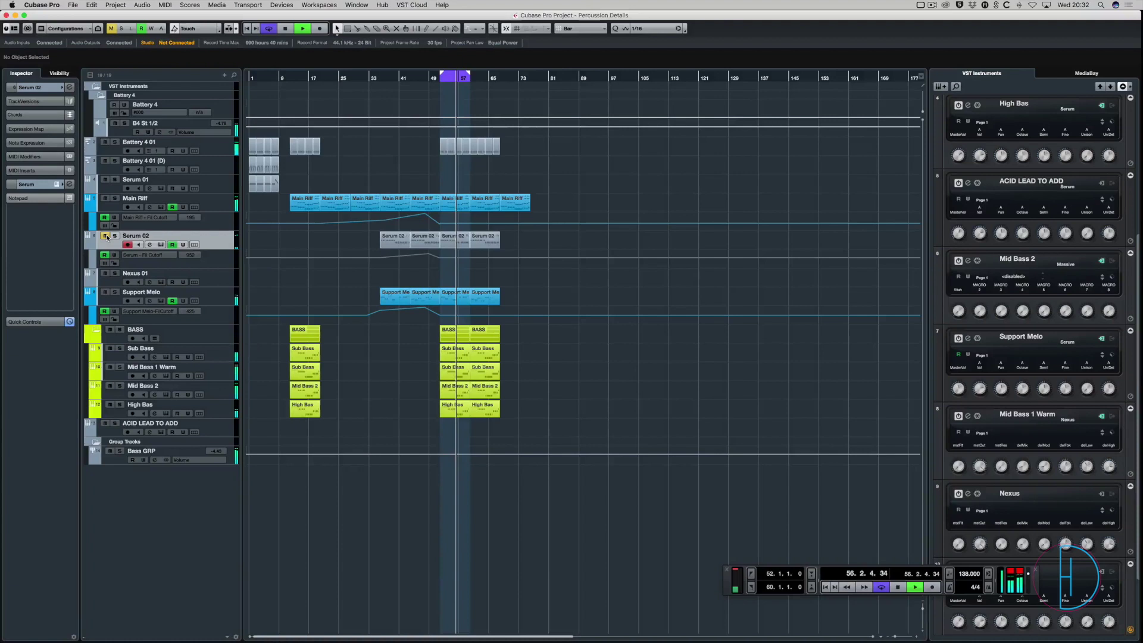
click(107, 237)
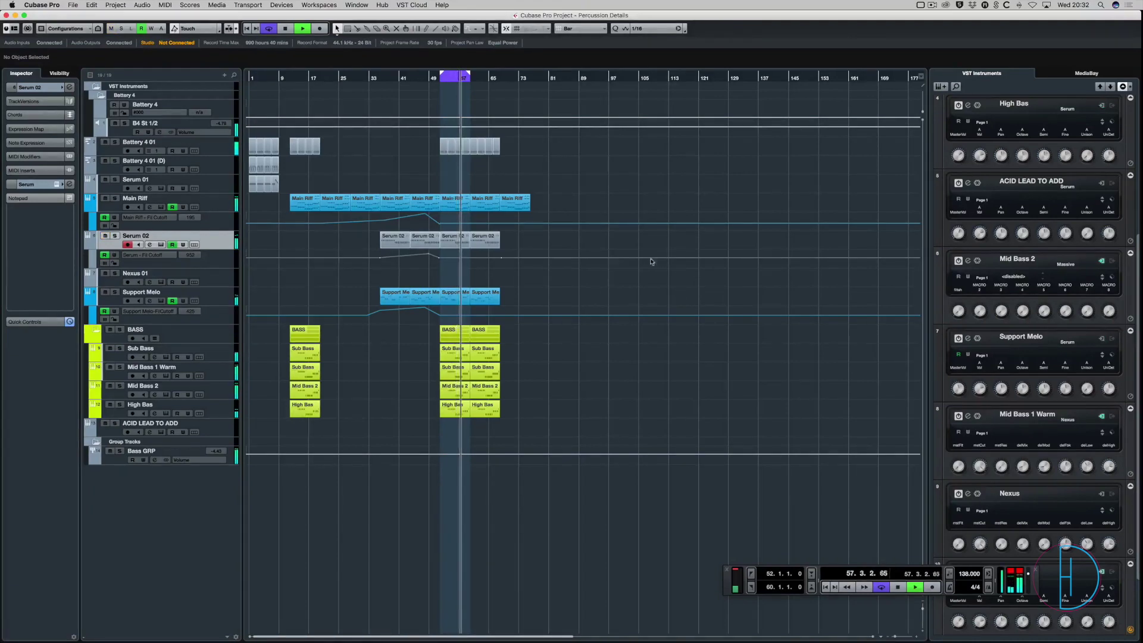
key(space)
Solo Main Riff and play the section from bar 43 through around bar 49.
click(115, 199)
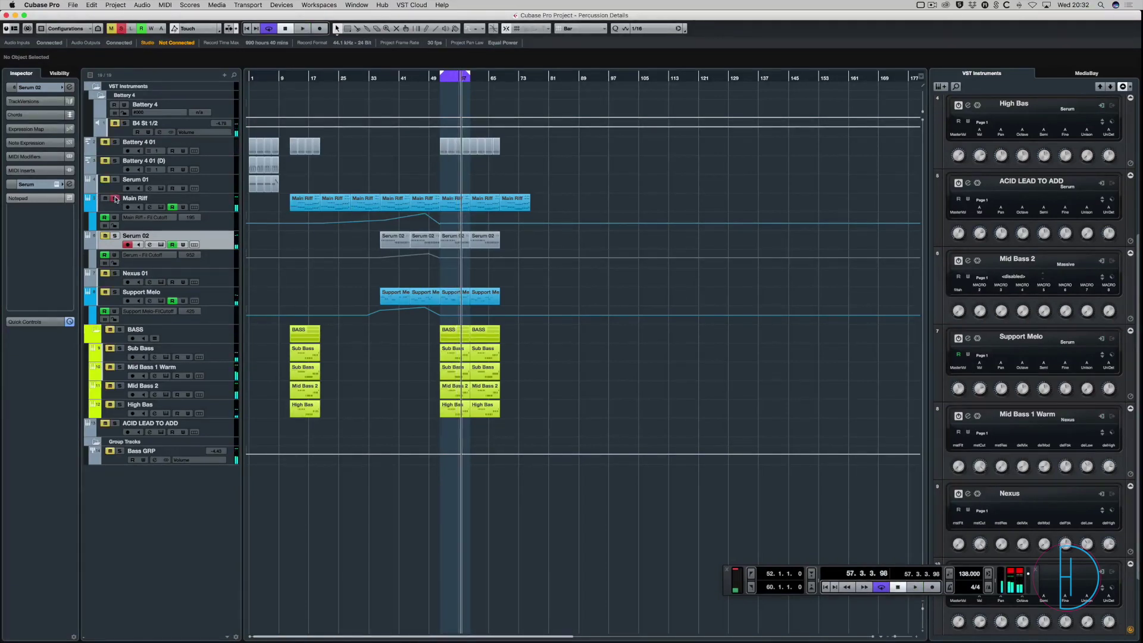
key(space)
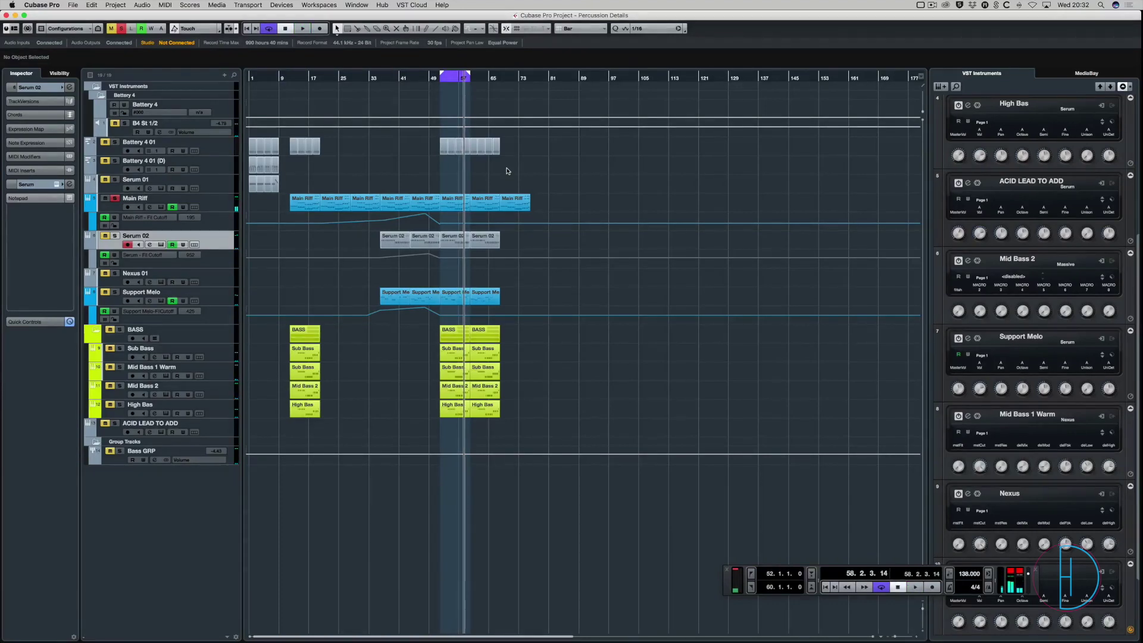
click(406, 77)
key(space)
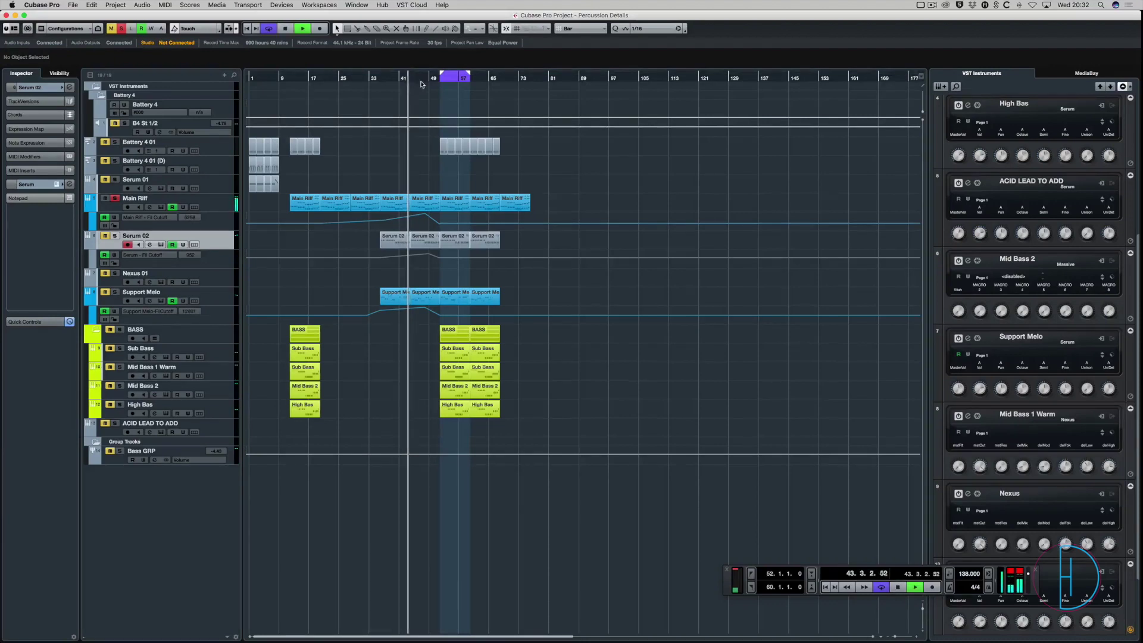
click(430, 77)
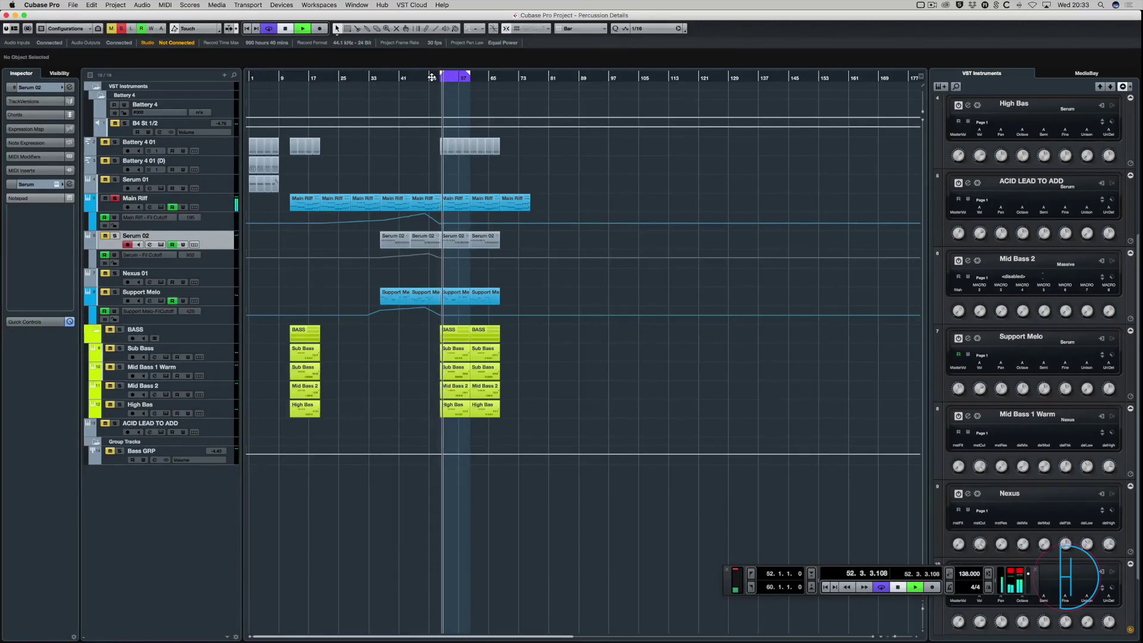
key(space)
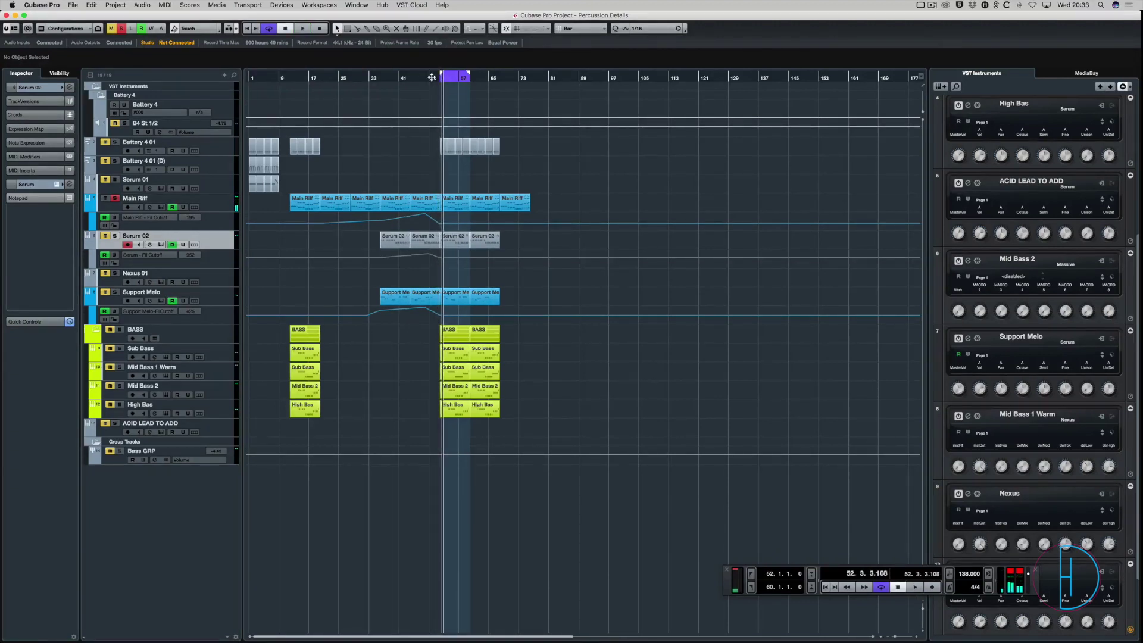